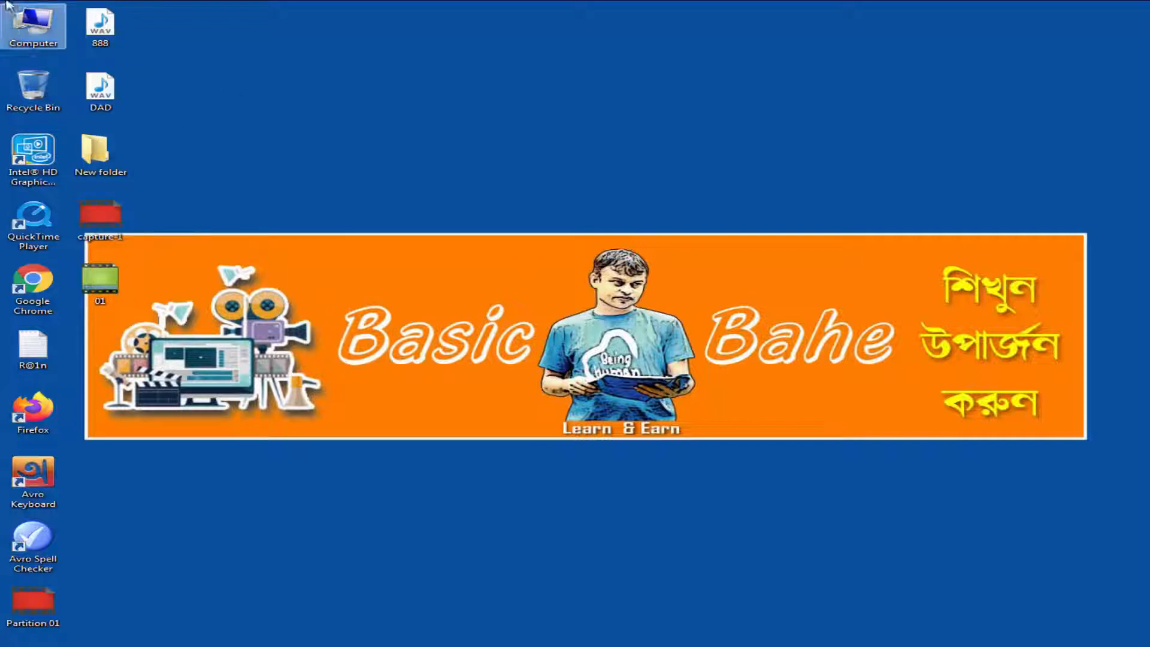
# Step: Open Computer and examine the capacity and free space of the listed hard disk drives
pyautogui.doubleClick(57, 23)
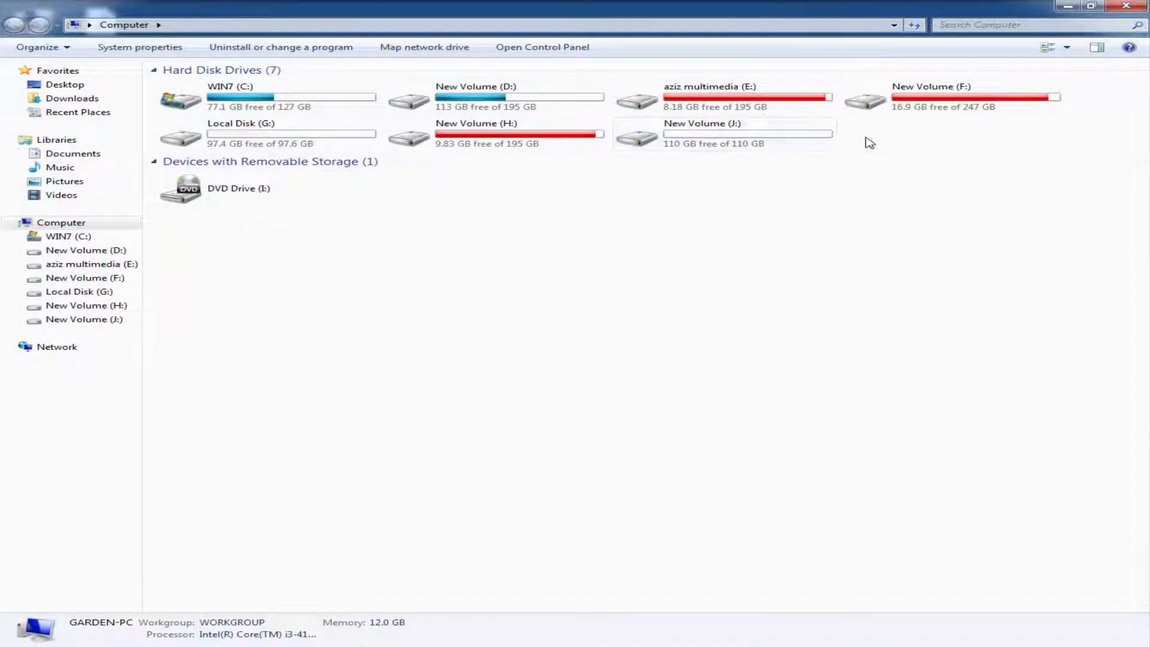
pyautogui.click(266, 132)
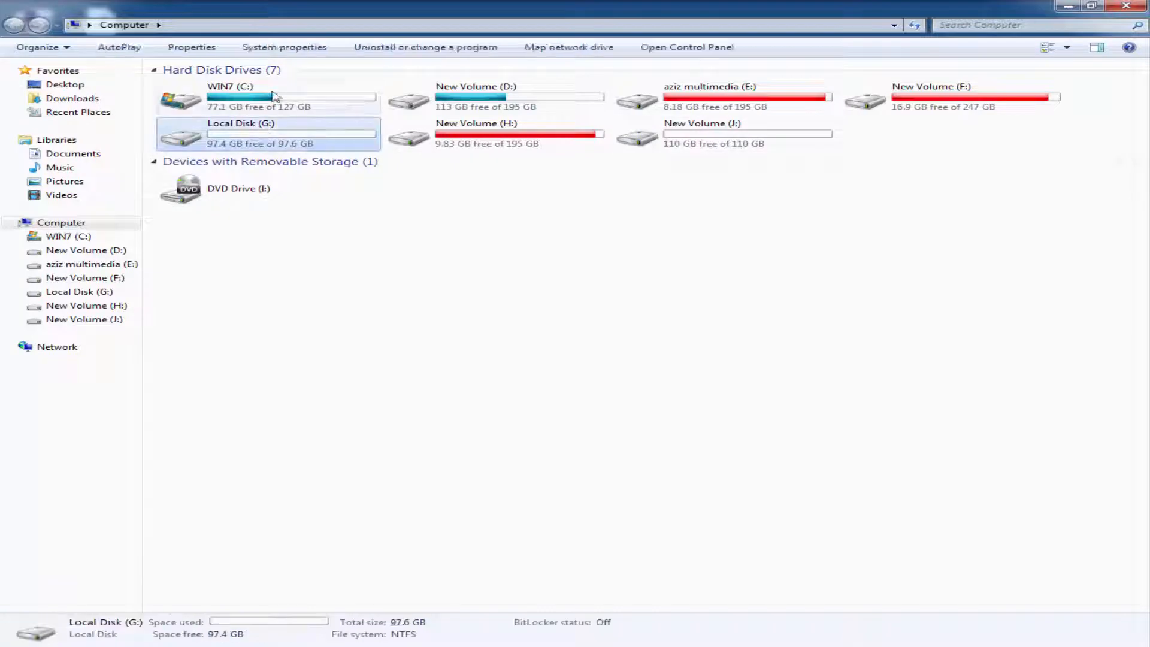
pyautogui.click(565, 100)
pyautogui.press('Right')
pyautogui.press('Right')
pyautogui.press('Right')
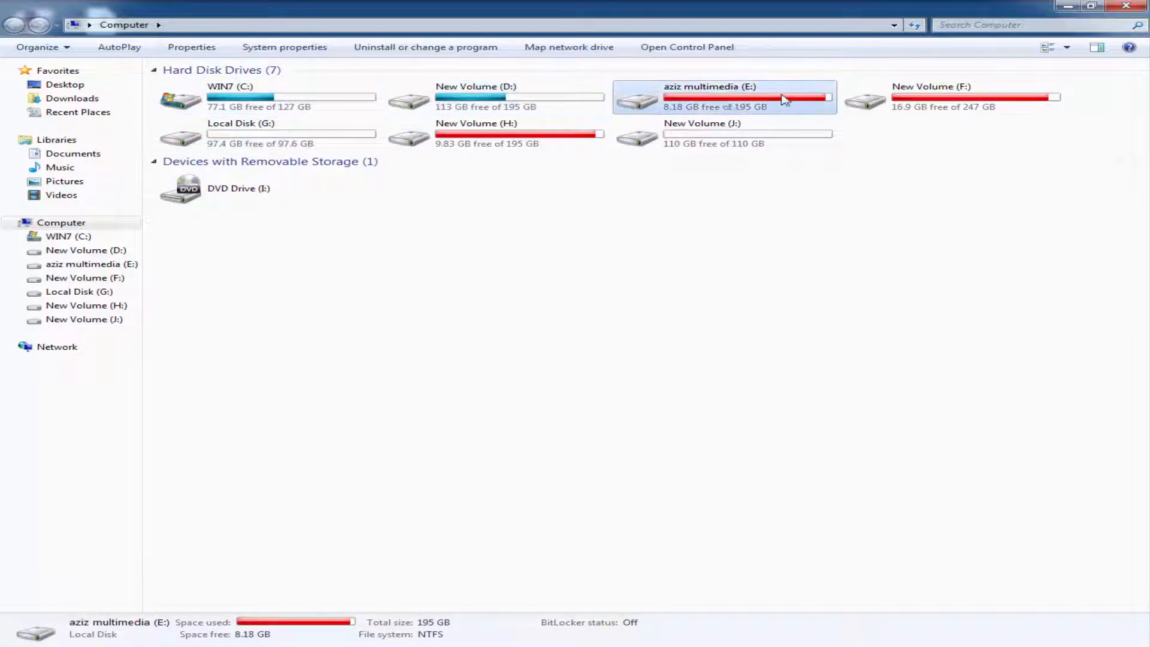
pyautogui.press('Right')
pyautogui.press('Right')
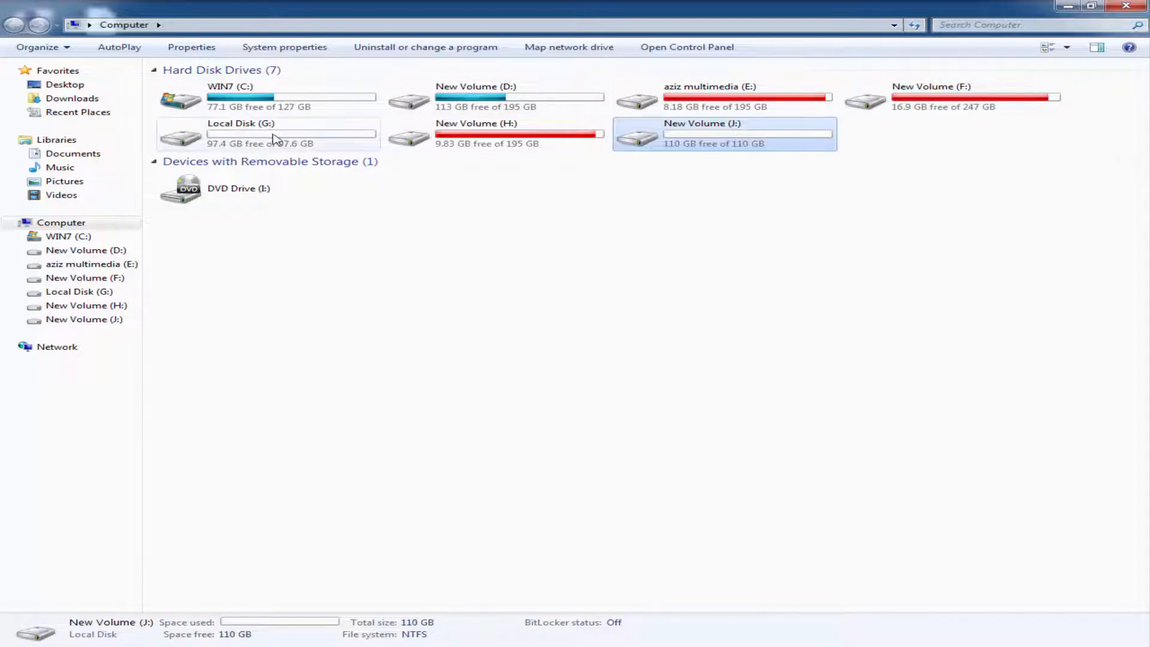
pyautogui.click(322, 135)
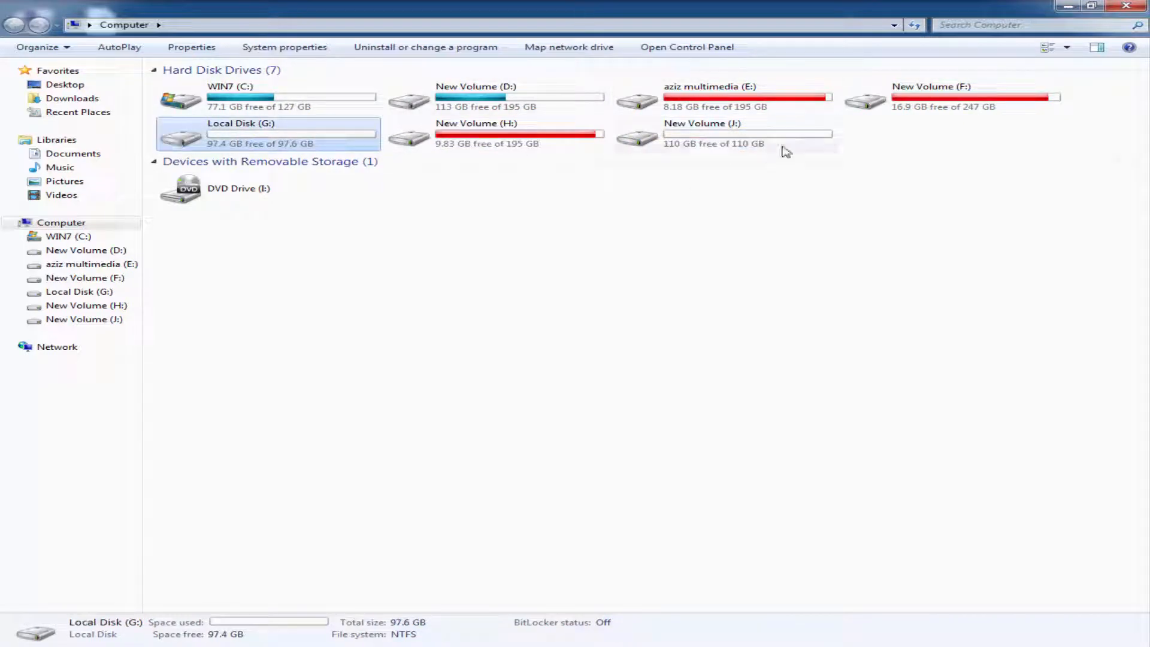
# Step: Open New Volume (J:) to check its contents and return to the drive list
pyautogui.click(705, 129)
pyautogui.doubleClick(683, 140)
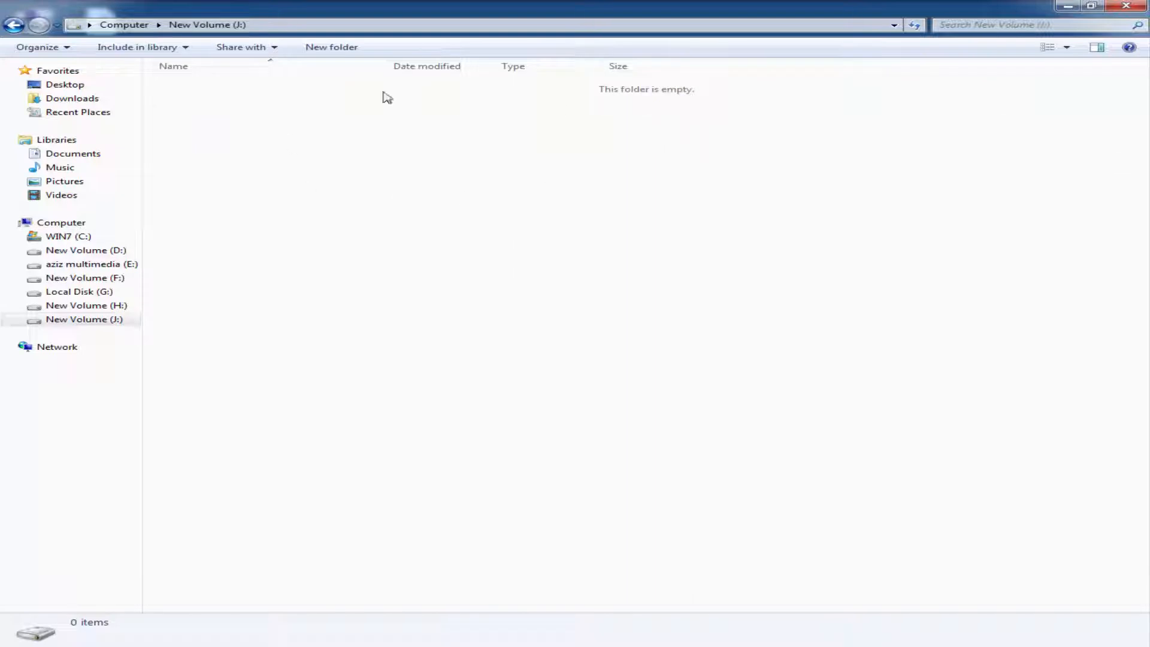
pyautogui.click(12, 25)
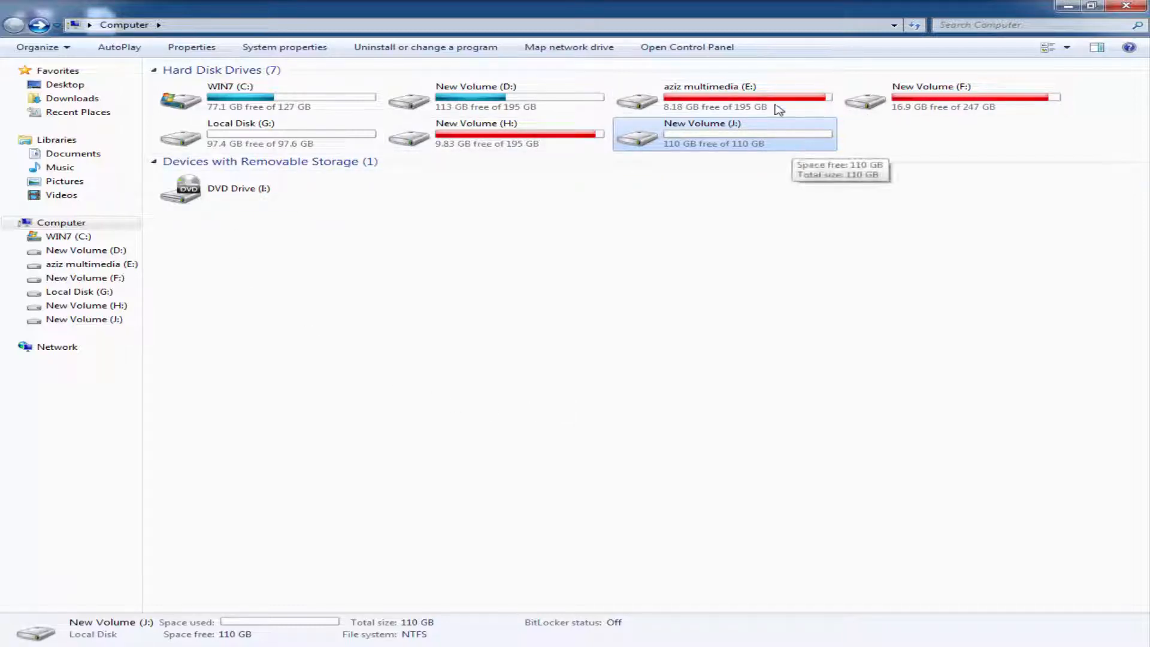
# Step: Compare the size and free space of WIN7 (C:) with New Volume (J:)
pyautogui.click(288, 105)
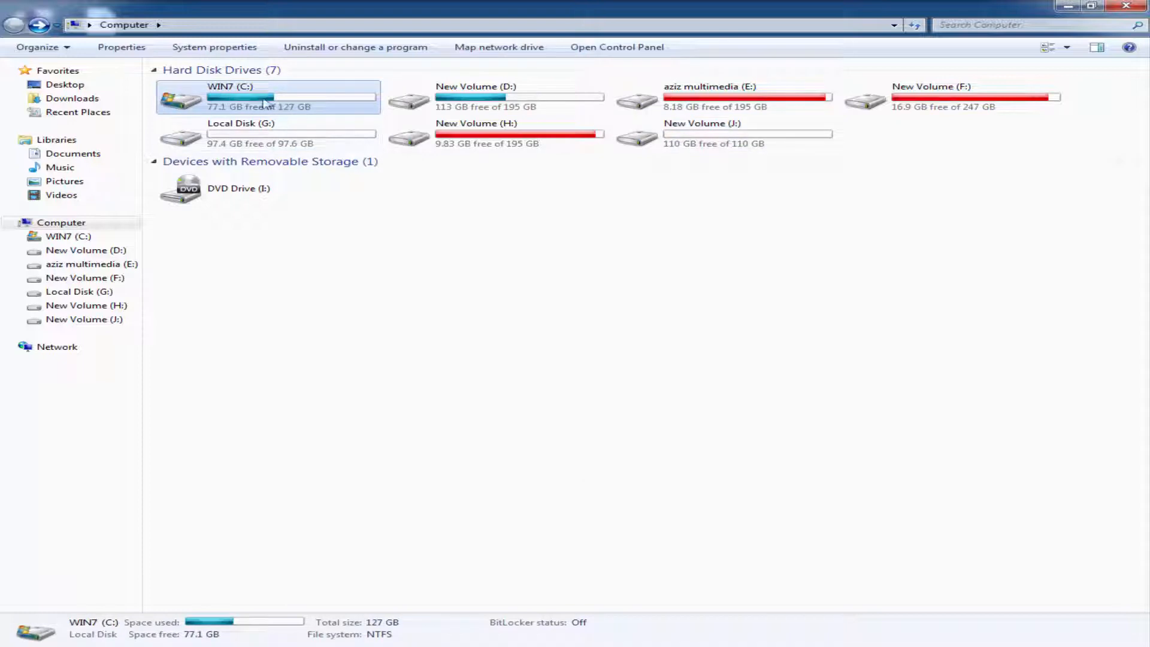
pyautogui.click(722, 147)
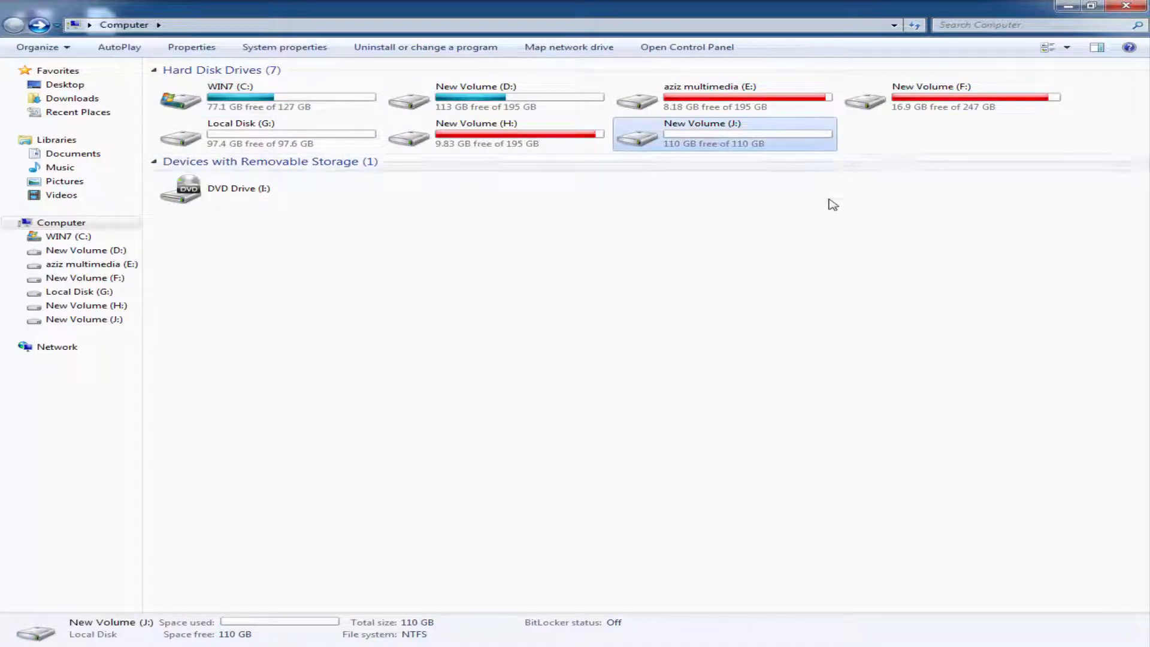
pyautogui.click(308, 108)
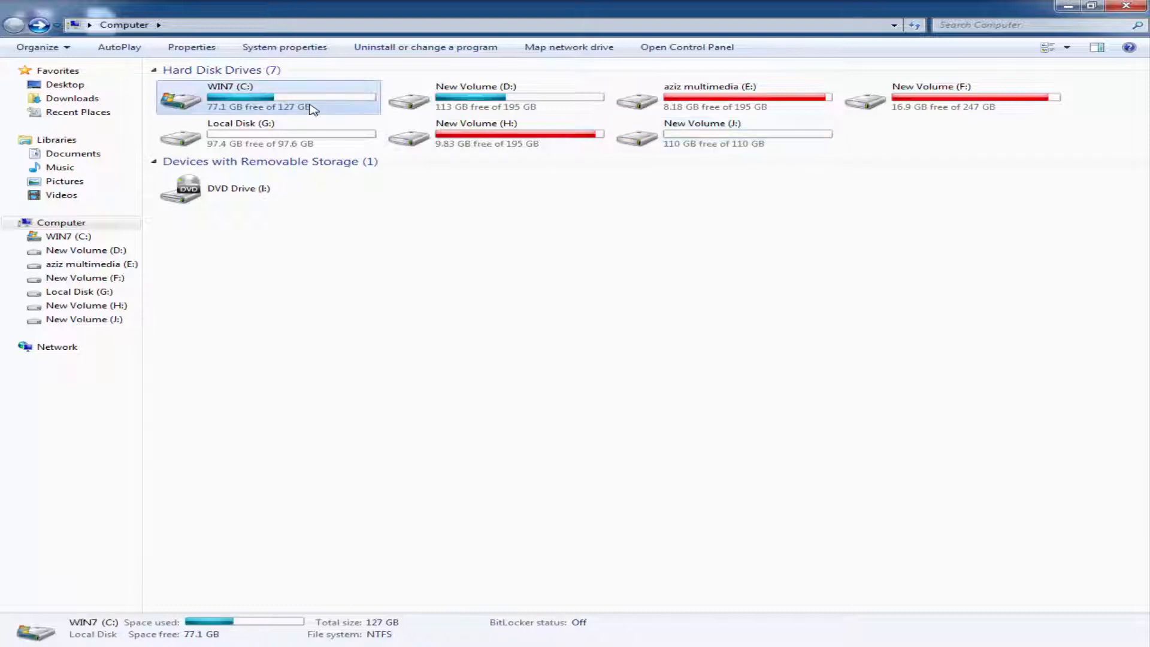
pyautogui.click(756, 143)
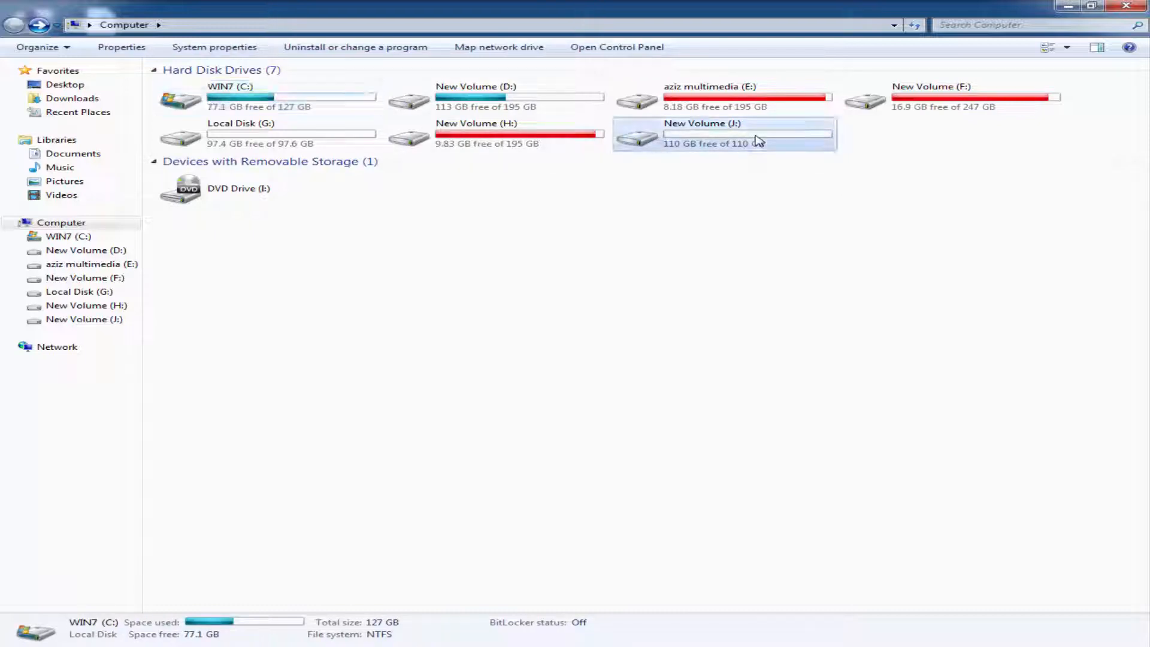
pyautogui.rightClick(711, 131)
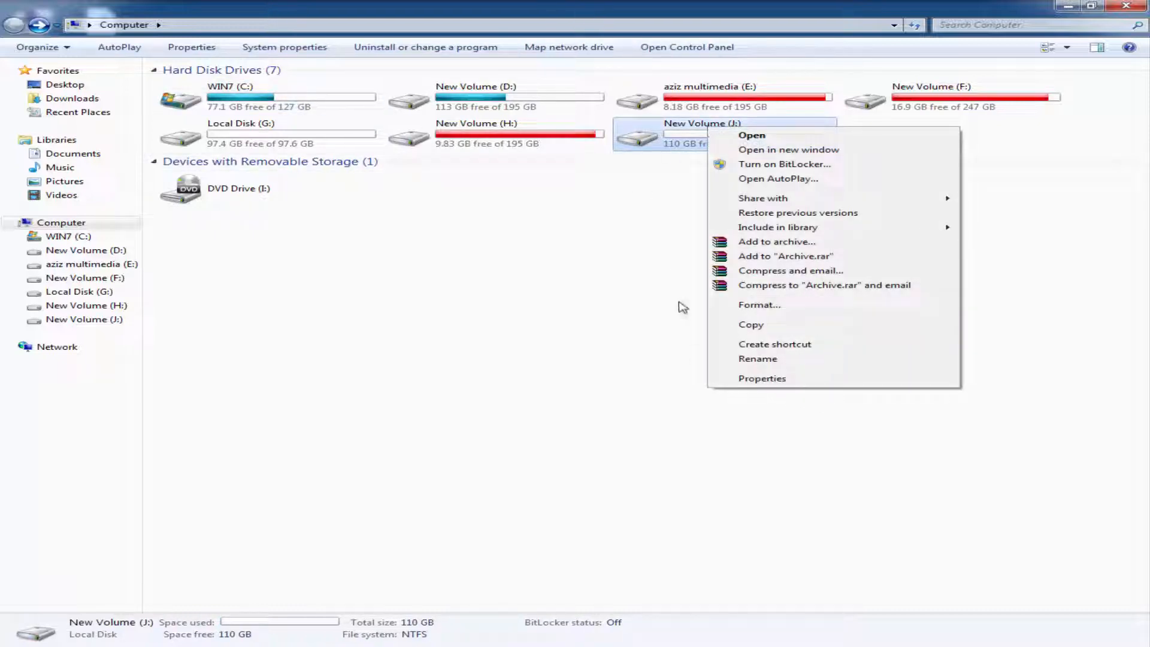
pyautogui.click(677, 135)
pyautogui.rightClick(716, 143)
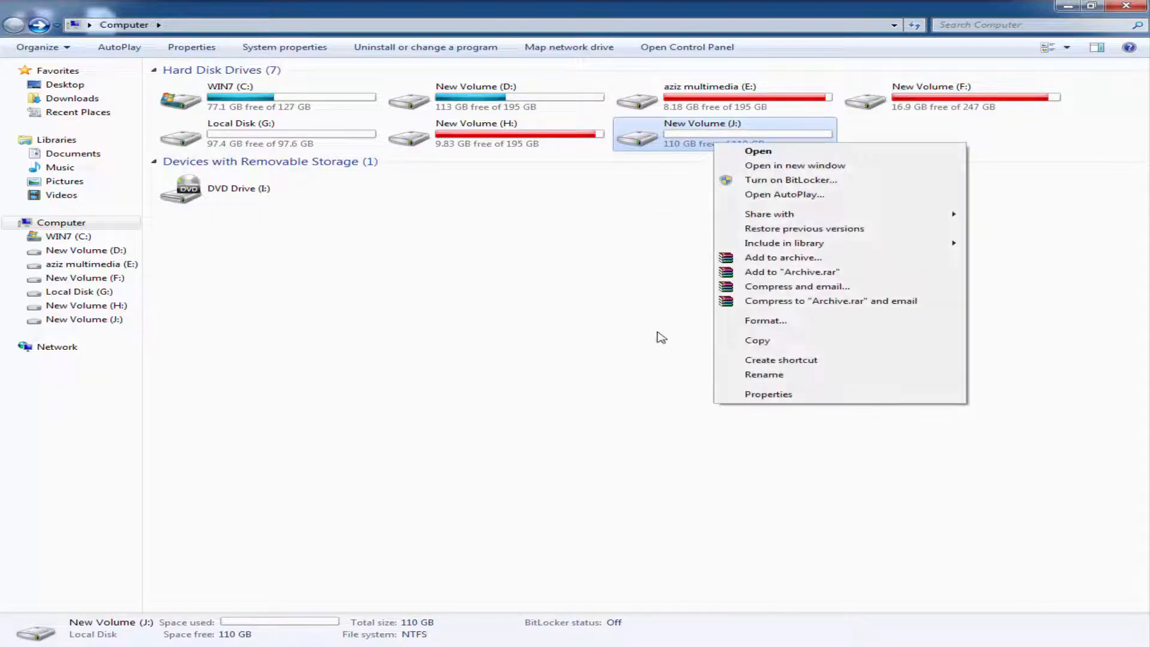
pyautogui.click(644, 112)
pyautogui.click(674, 137)
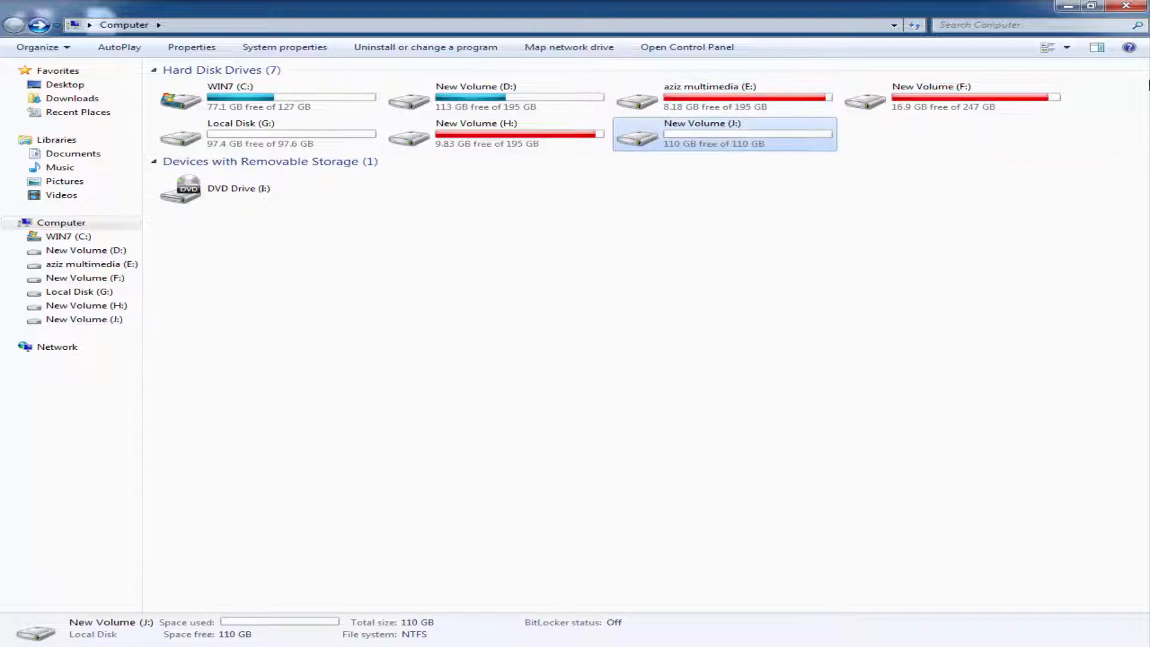
# Step: Check the details of drives H:, J:, F: and G:, and close the Computer window
pyautogui.click(509, 146)
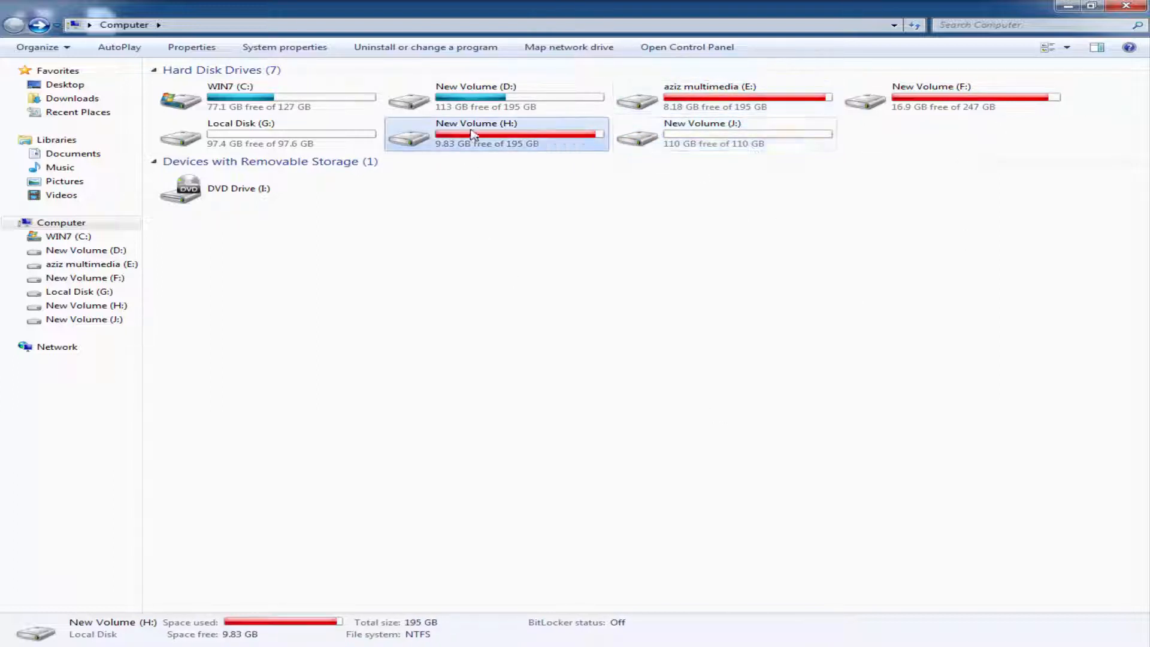
pyautogui.click(761, 147)
pyautogui.click(955, 87)
pyautogui.click(311, 146)
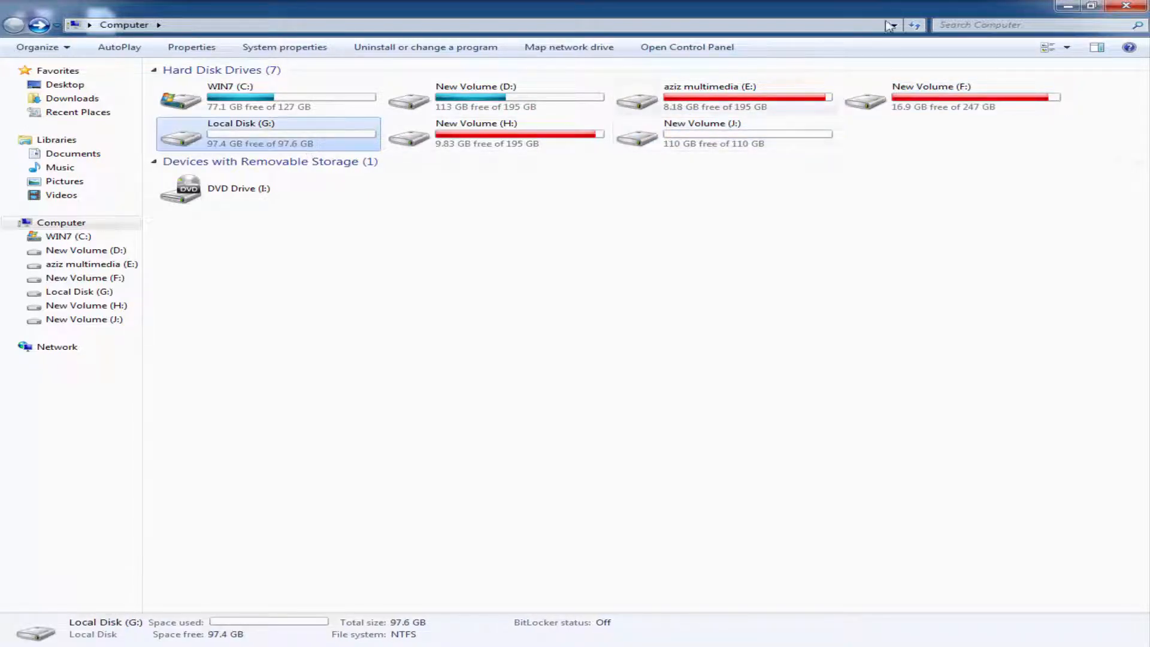
pyautogui.click(1126, 7)
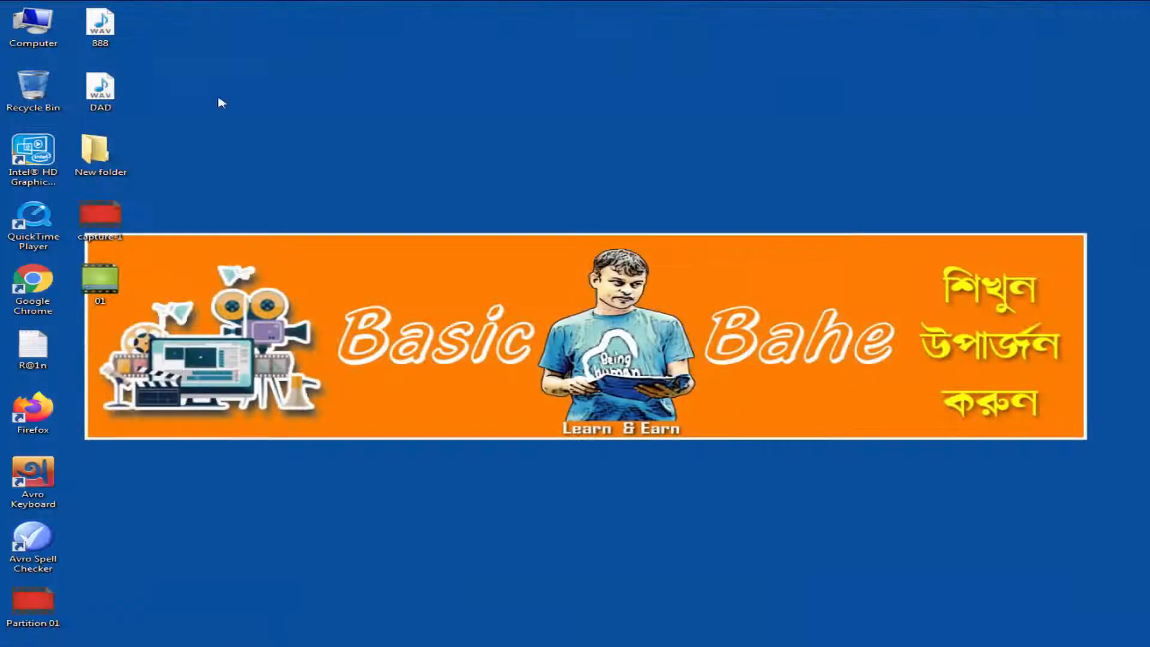
# Step: Open Disk Management in Computer Management and enlarge the window to show all partitions in full
pyautogui.rightClick(37, 24)
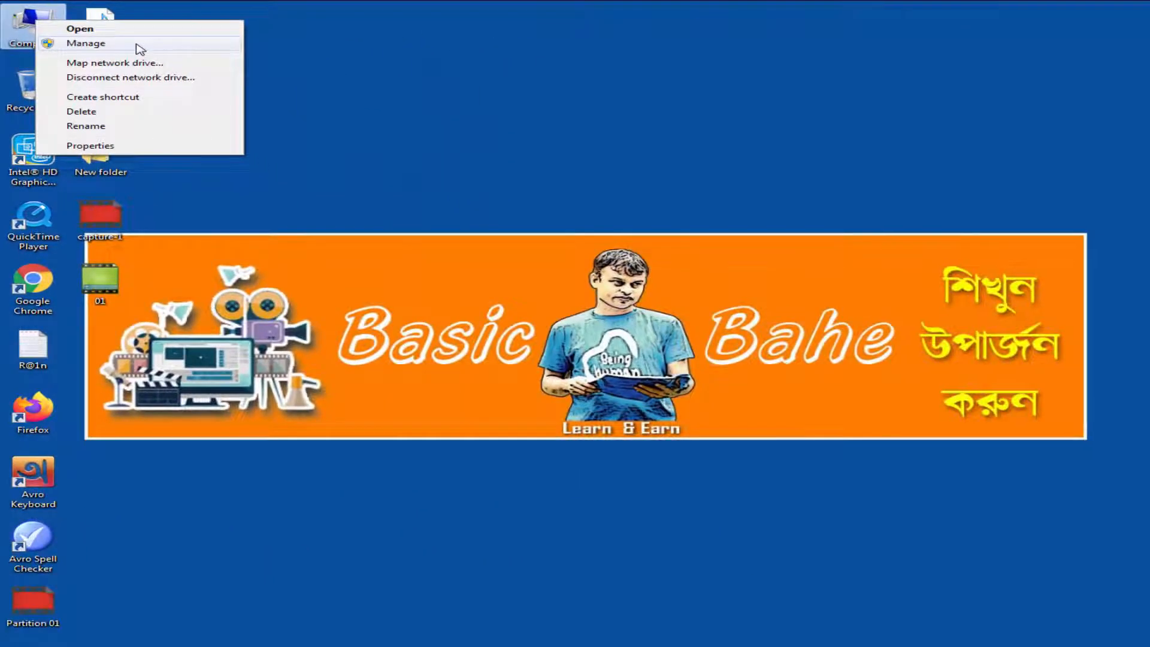
pyautogui.click(139, 47)
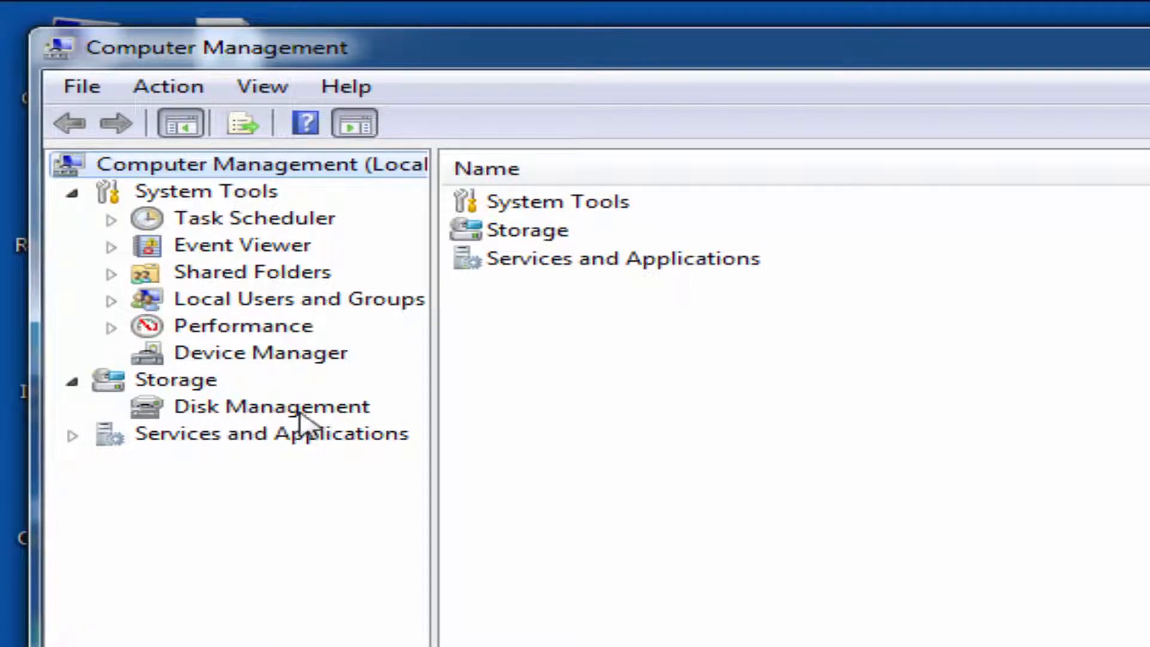
pyautogui.click(345, 419)
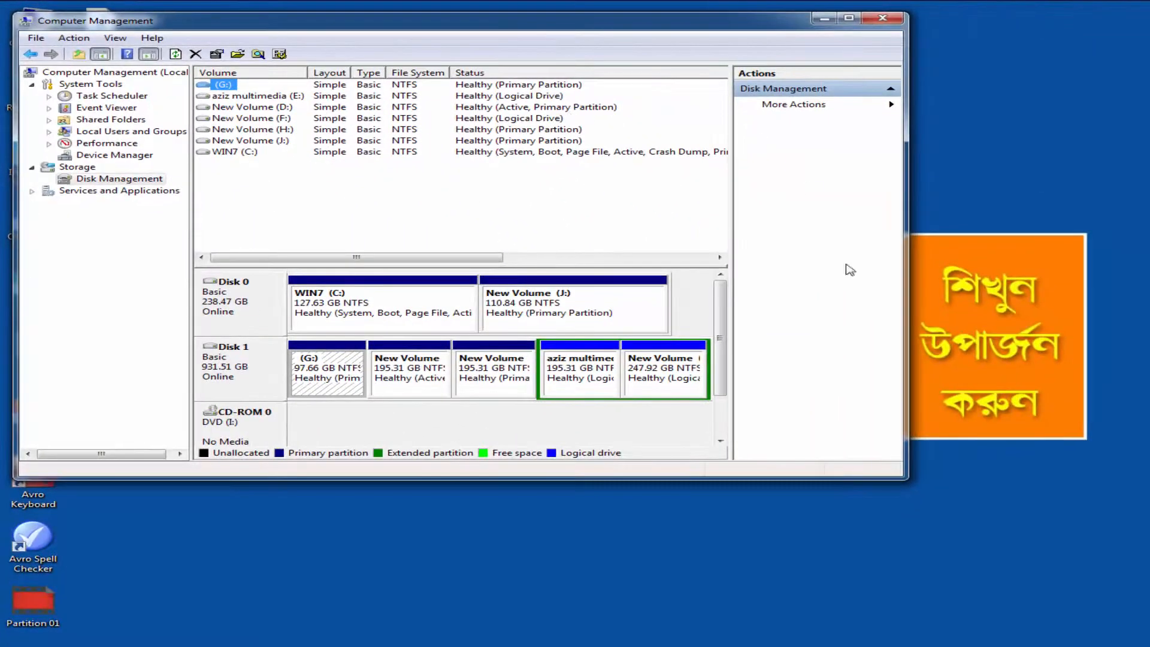
pyautogui.moveTo(897, 475); pyautogui.dragTo(1136, 629)
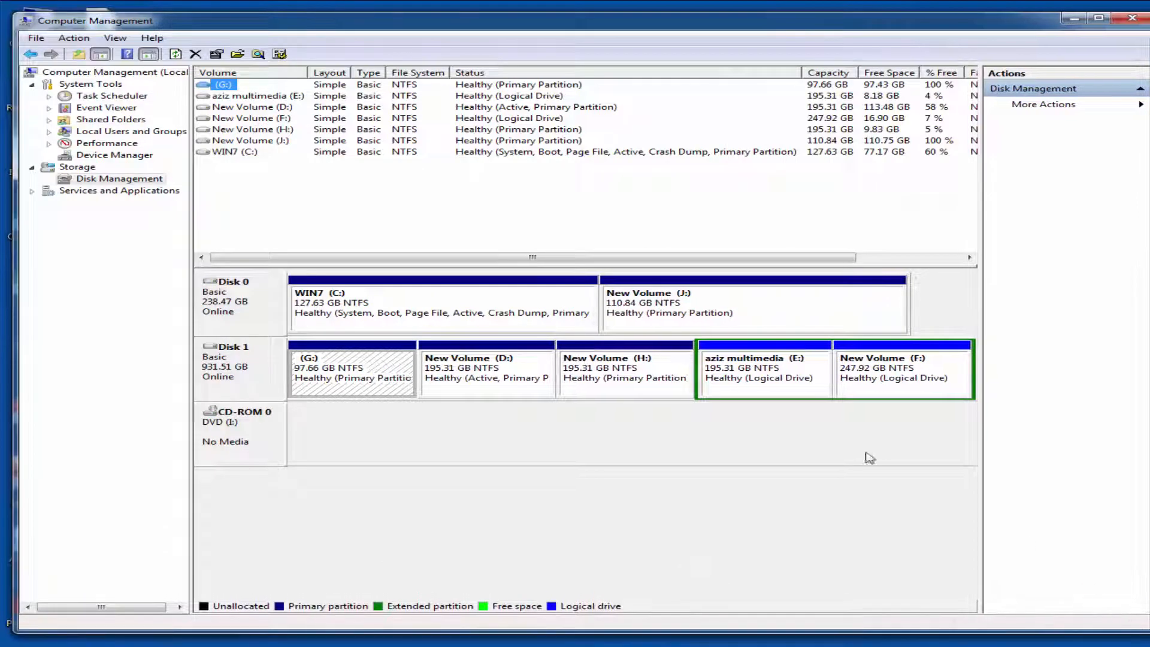
# Step: Delete the New Volume (J:) partition on Disk 0 and accept the erasure of its data
pyautogui.click(412, 304)
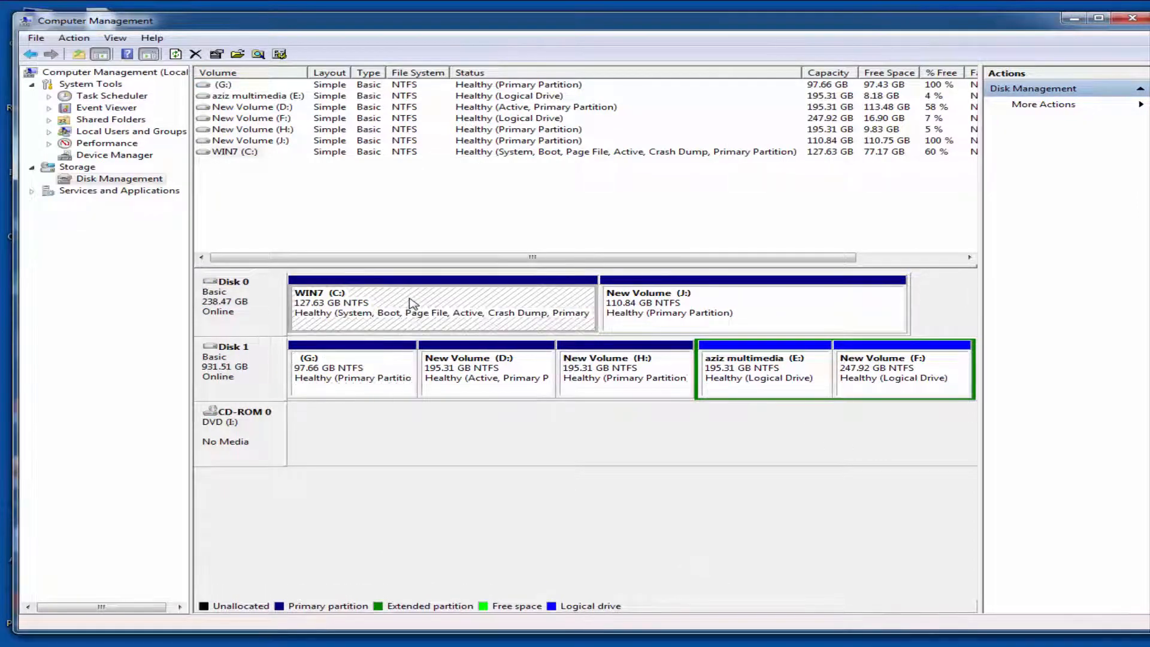
pyautogui.click(735, 307)
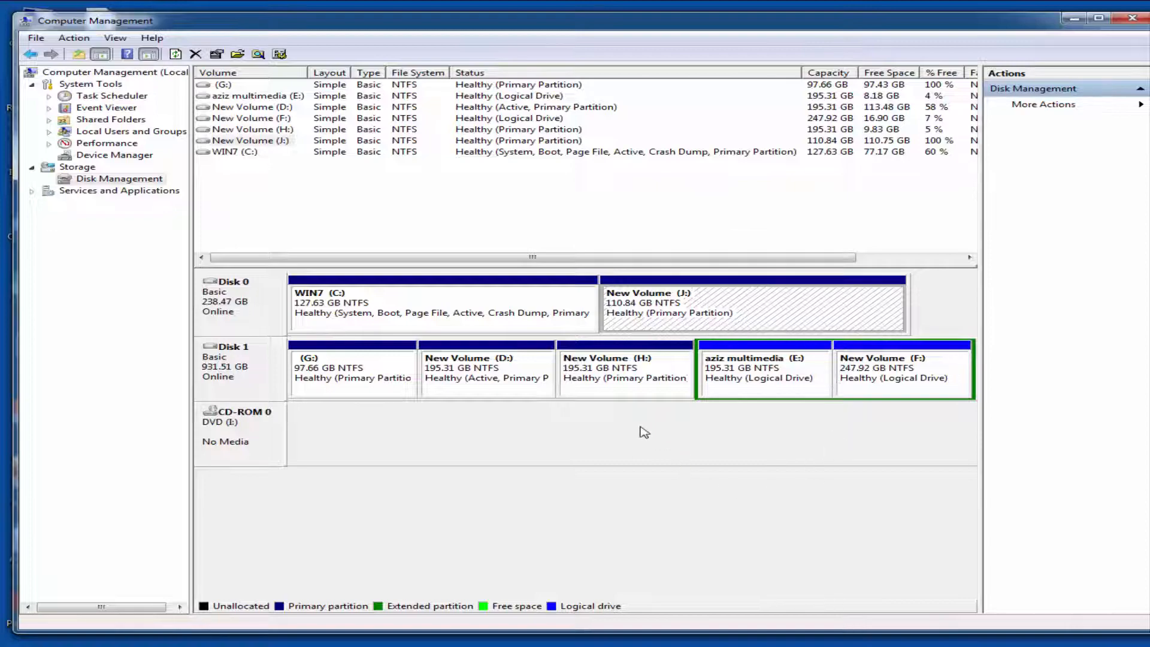
pyautogui.rightClick(755, 307)
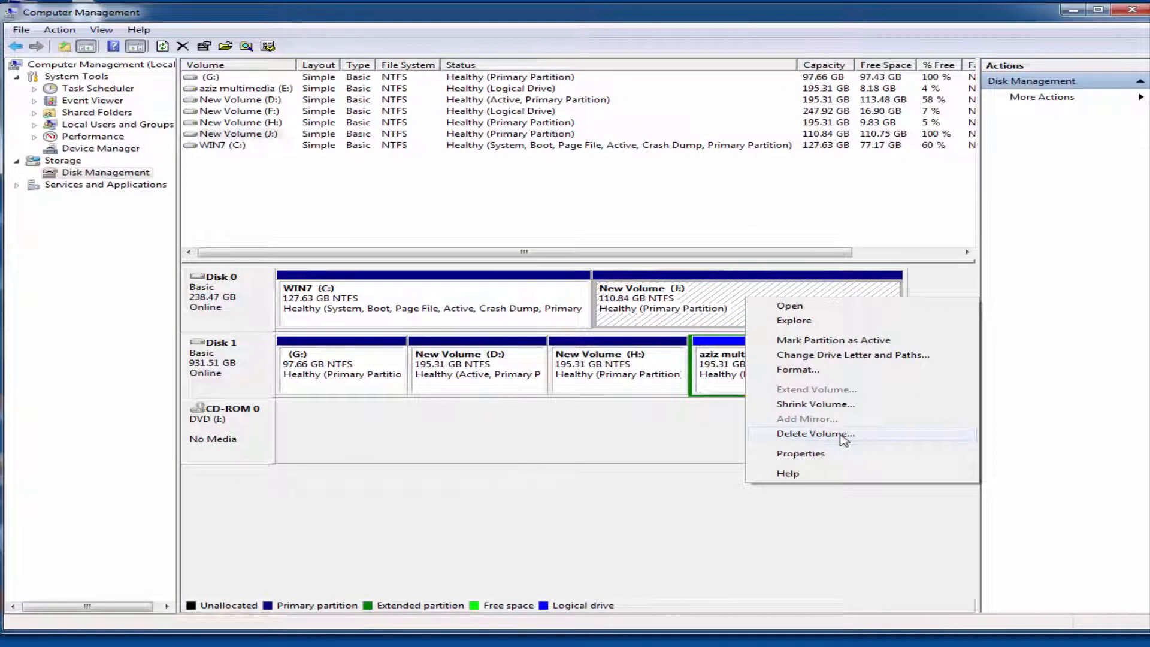
pyautogui.click(845, 441)
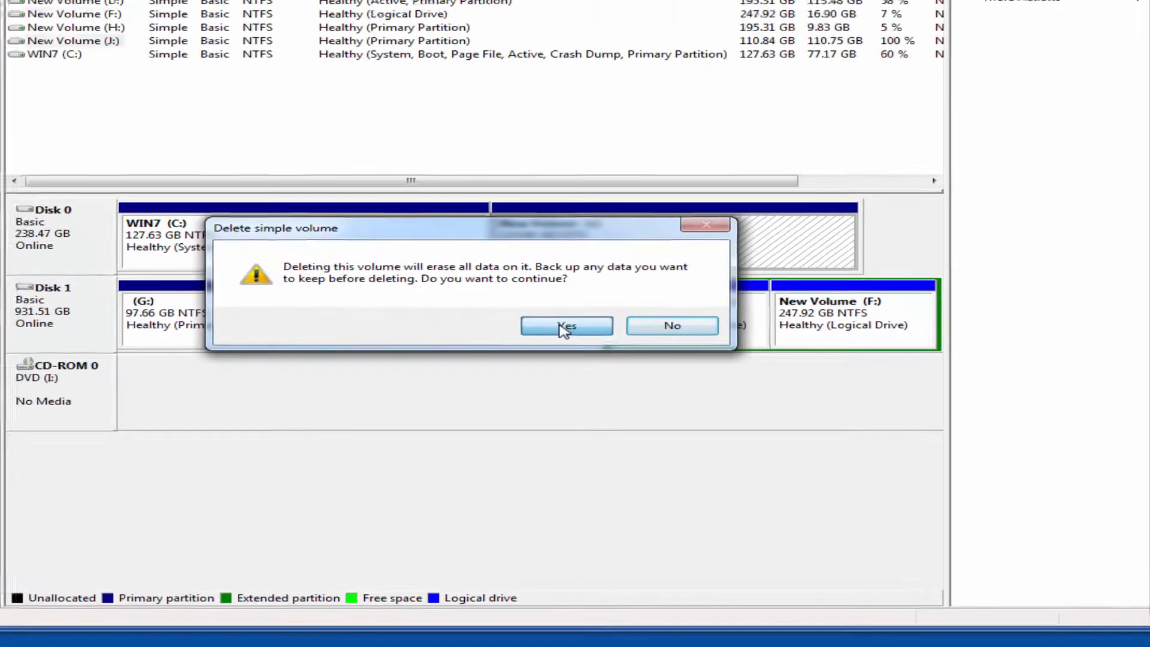
pyautogui.click(502, 291)
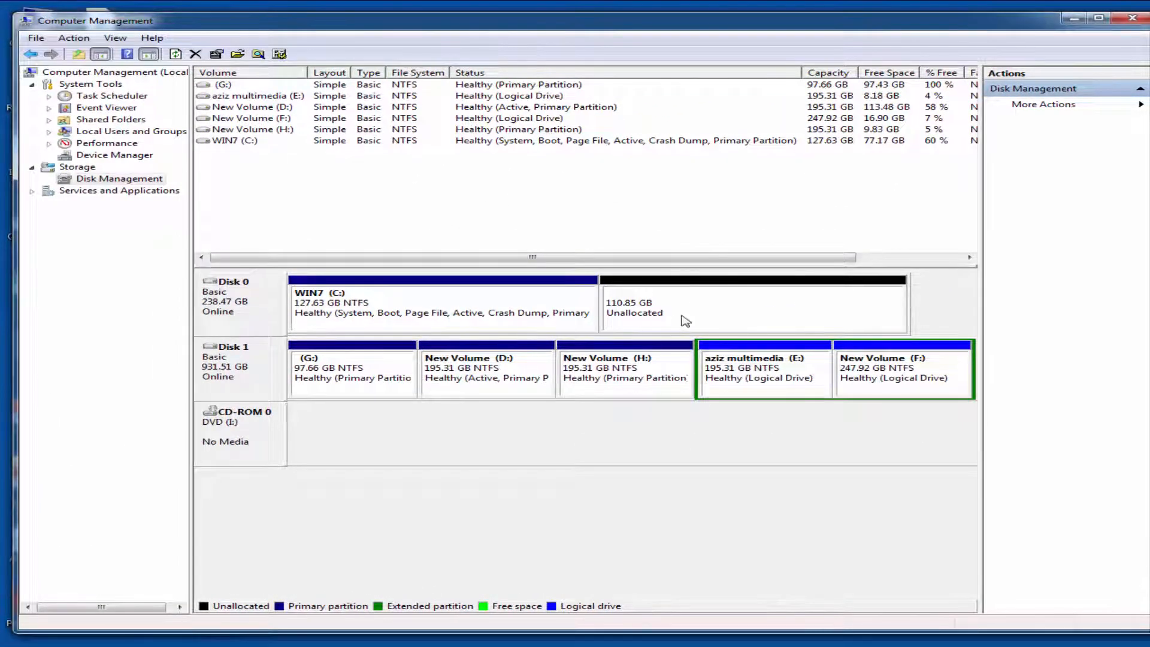
# Step: Examine the WIN7 (C:) partition and the adjacent unallocated space on Disk 0
pyautogui.click(654, 315)
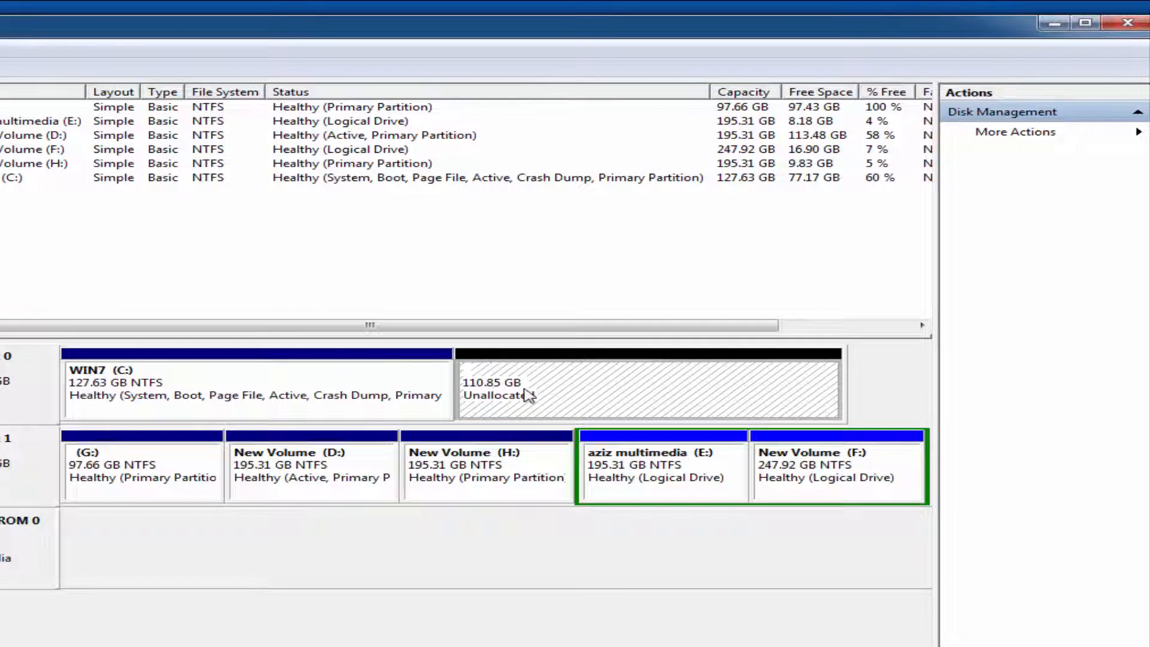
pyautogui.click(185, 377)
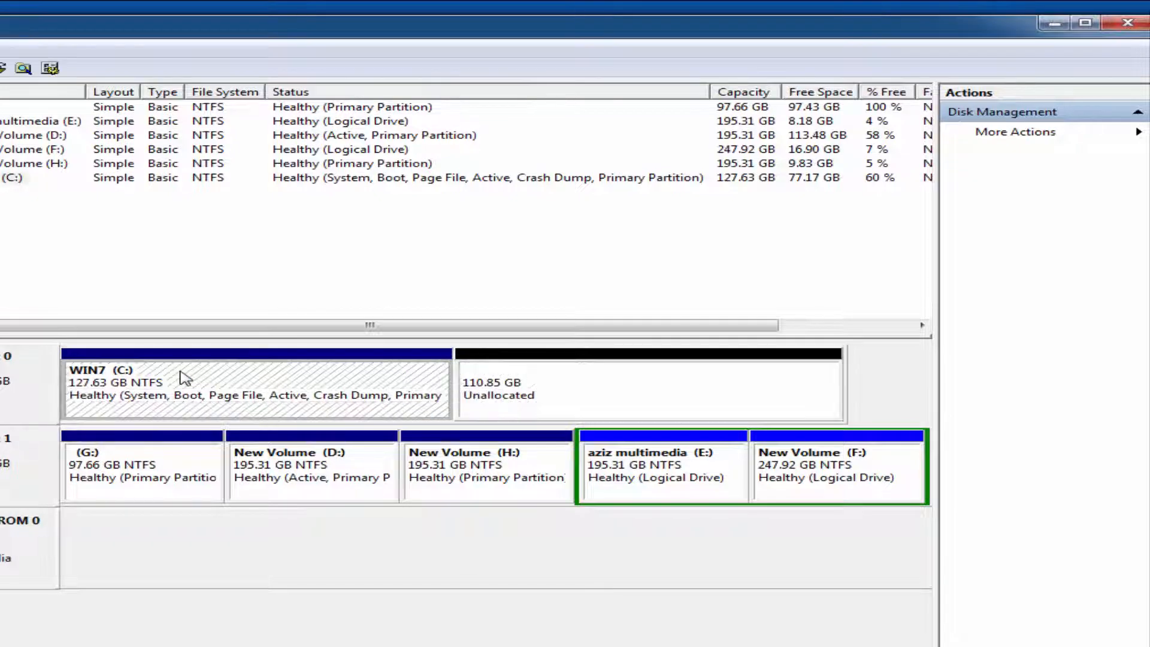
pyautogui.click(657, 400)
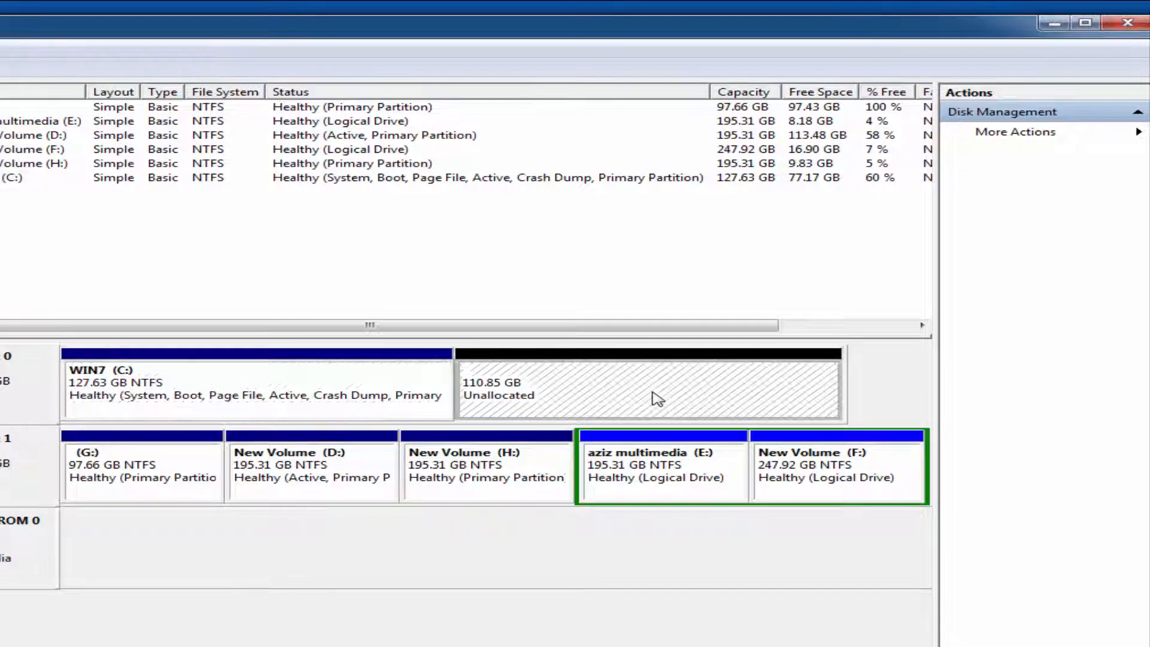
pyautogui.click(186, 384)
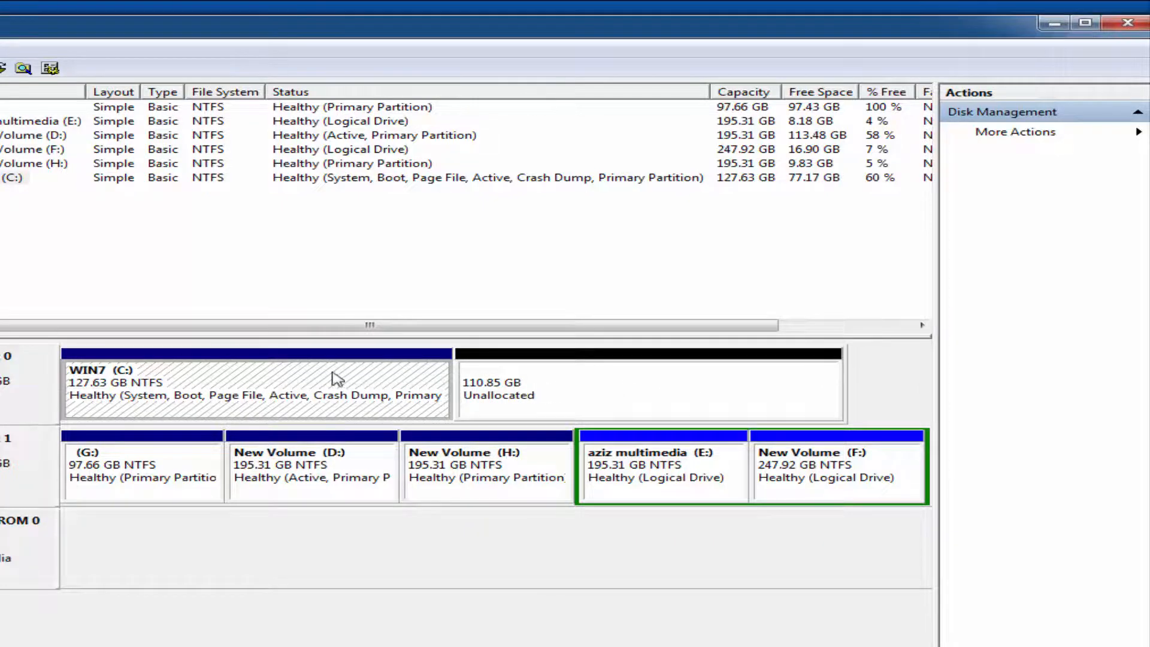
pyautogui.click(623, 389)
pyautogui.click(316, 380)
pyautogui.click(538, 390)
pyautogui.click(362, 381)
pyautogui.click(632, 390)
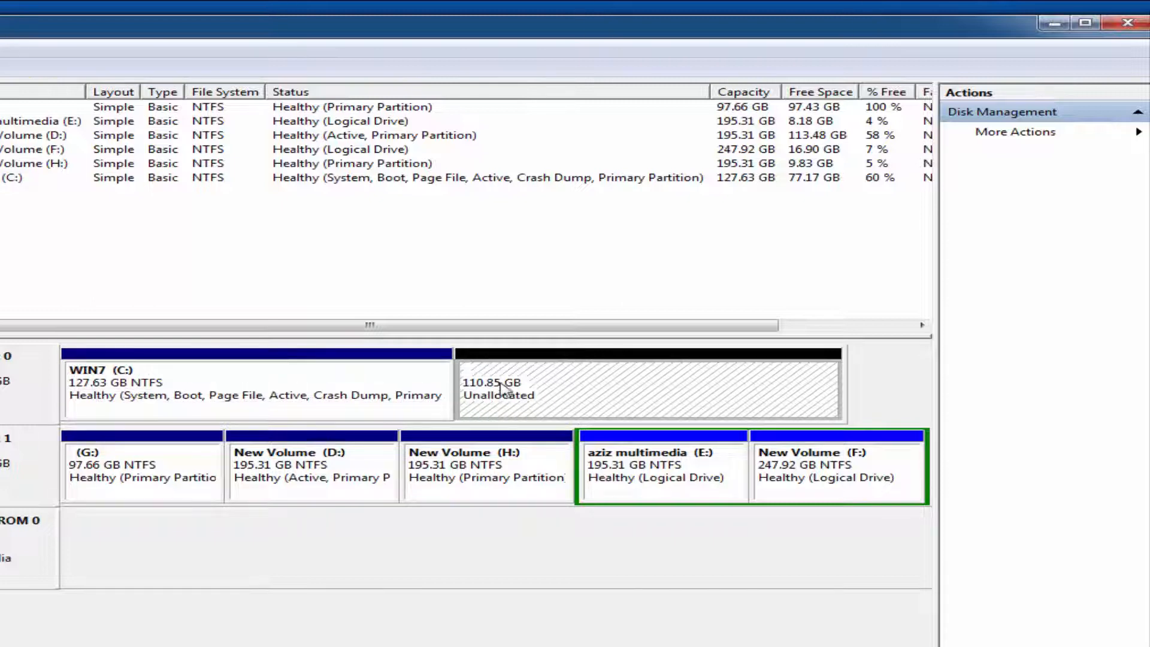
pyautogui.click(235, 391)
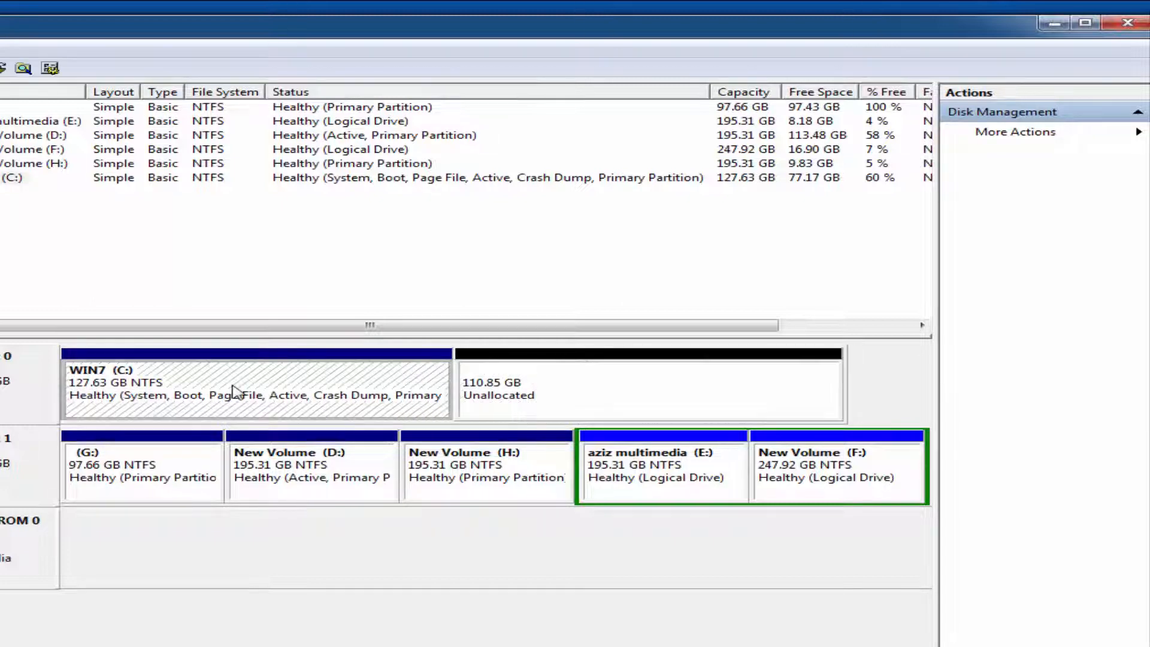
# Step: Examine each partition on Disk 1 from G: to F:, and recheck C: and the unallocated space on Disk 0
pyautogui.click(145, 474)
pyautogui.click(305, 479)
pyautogui.click(441, 483)
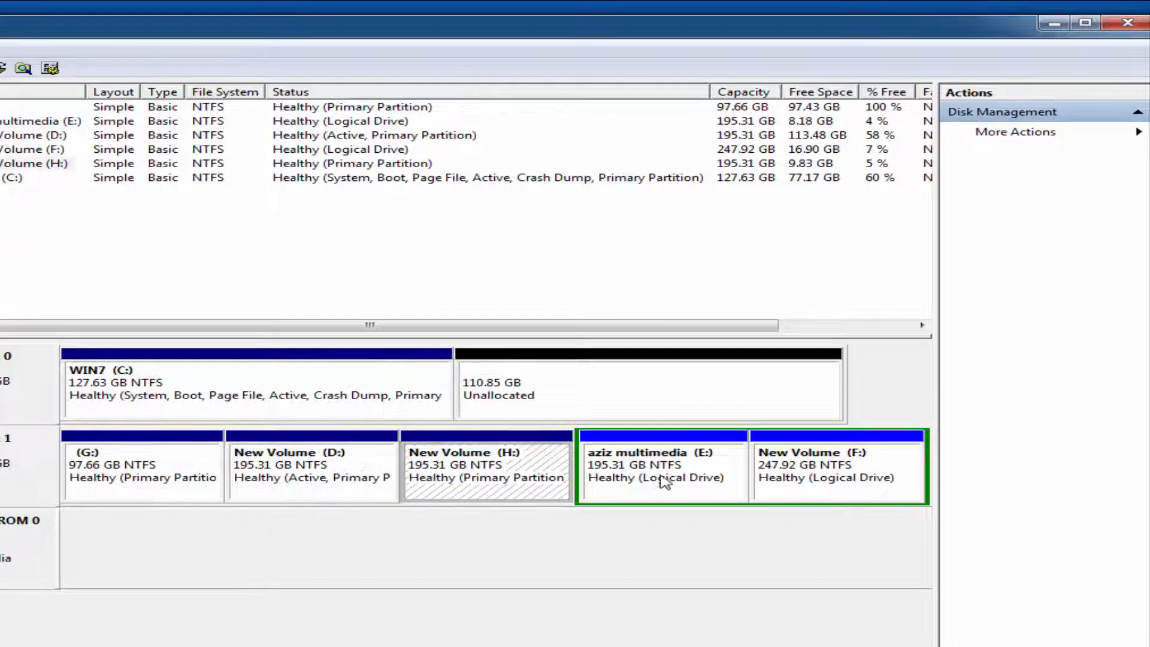
pyautogui.click(662, 478)
pyautogui.click(815, 479)
pyautogui.click(386, 385)
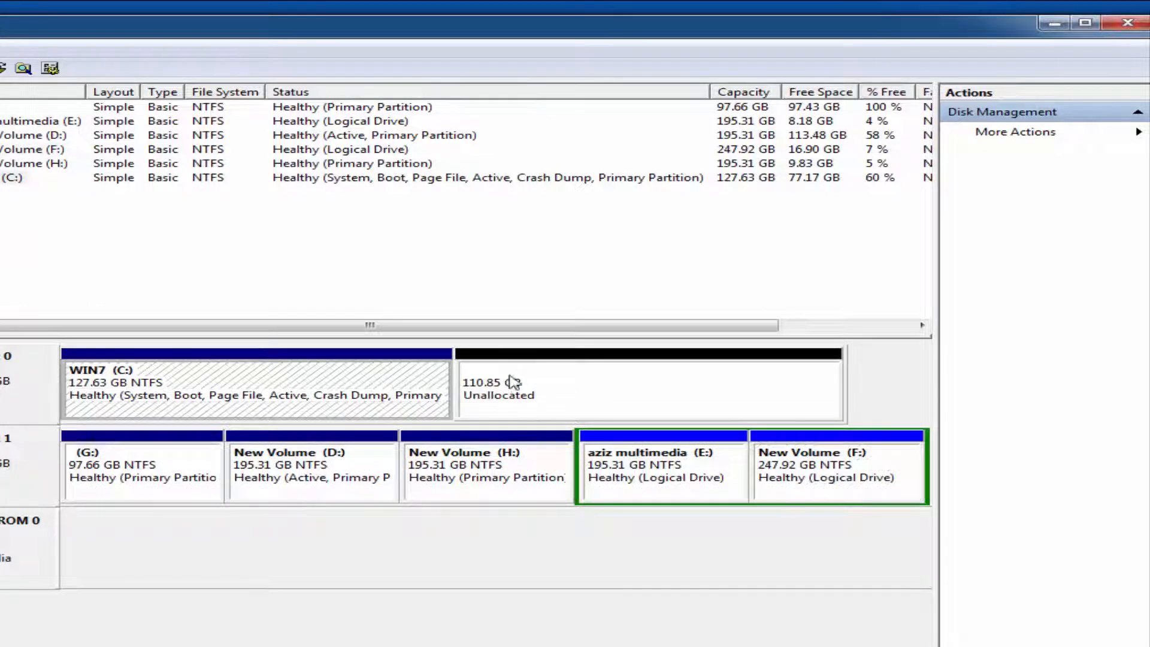
pyautogui.click(609, 387)
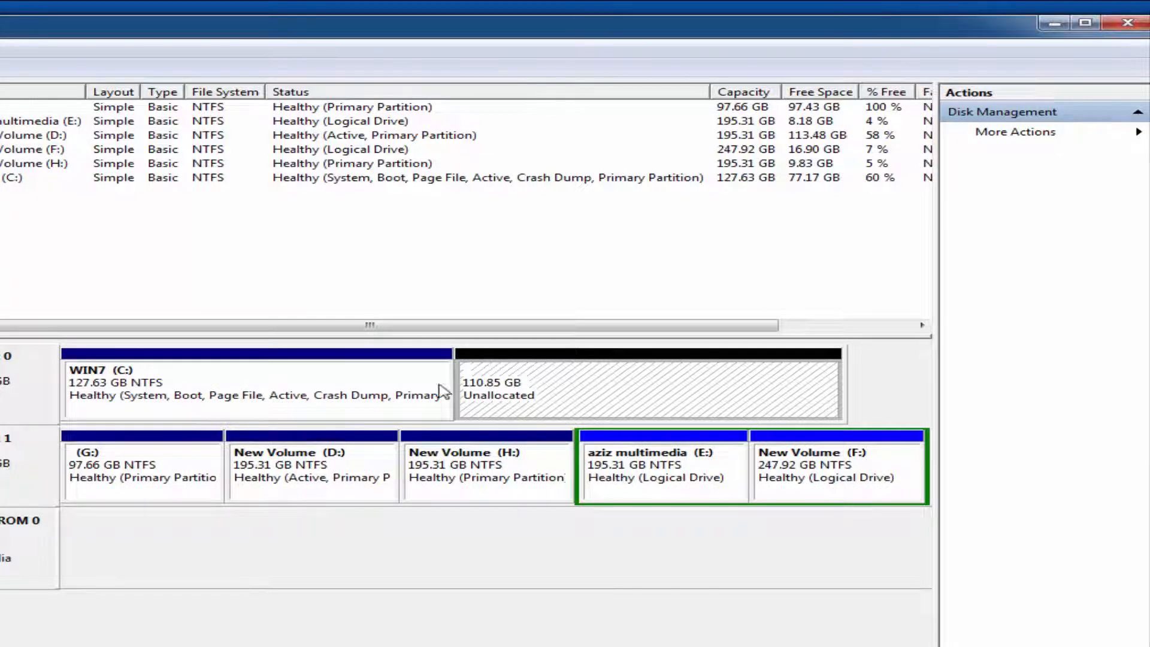
# Step: Extend the WIN7 (C:) volume with all 113505 MB of the unallocated space on Disk 0
pyautogui.rightClick(229, 372)
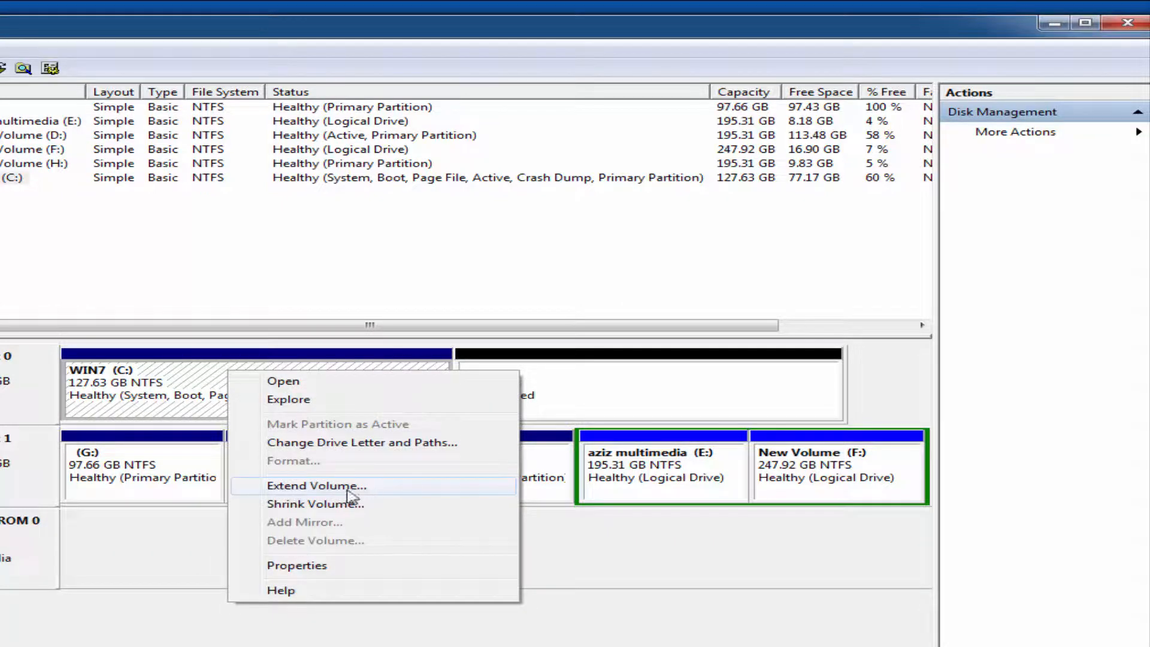
pyautogui.rightClick(265, 376)
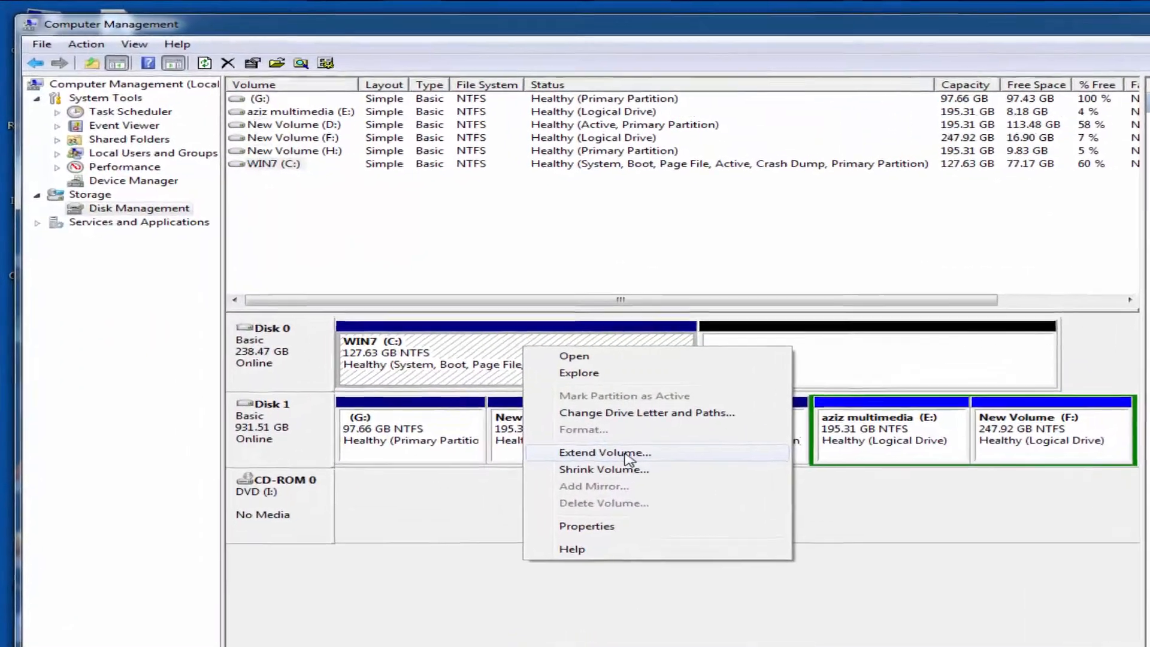
pyautogui.click(538, 390)
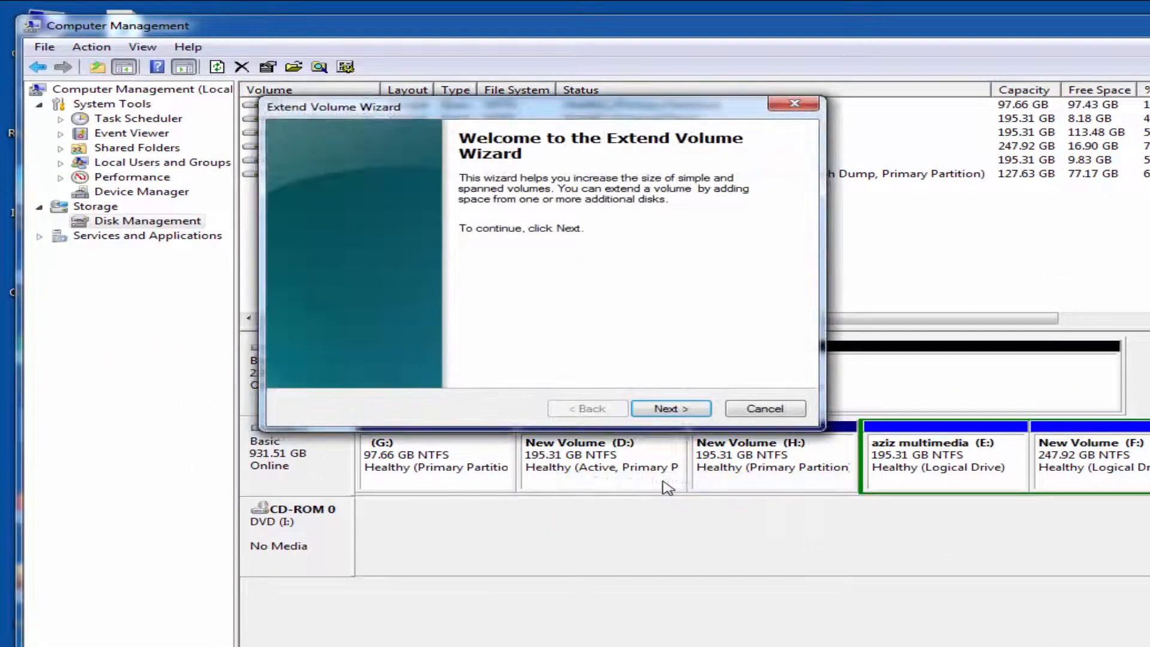
pyautogui.click(671, 410)
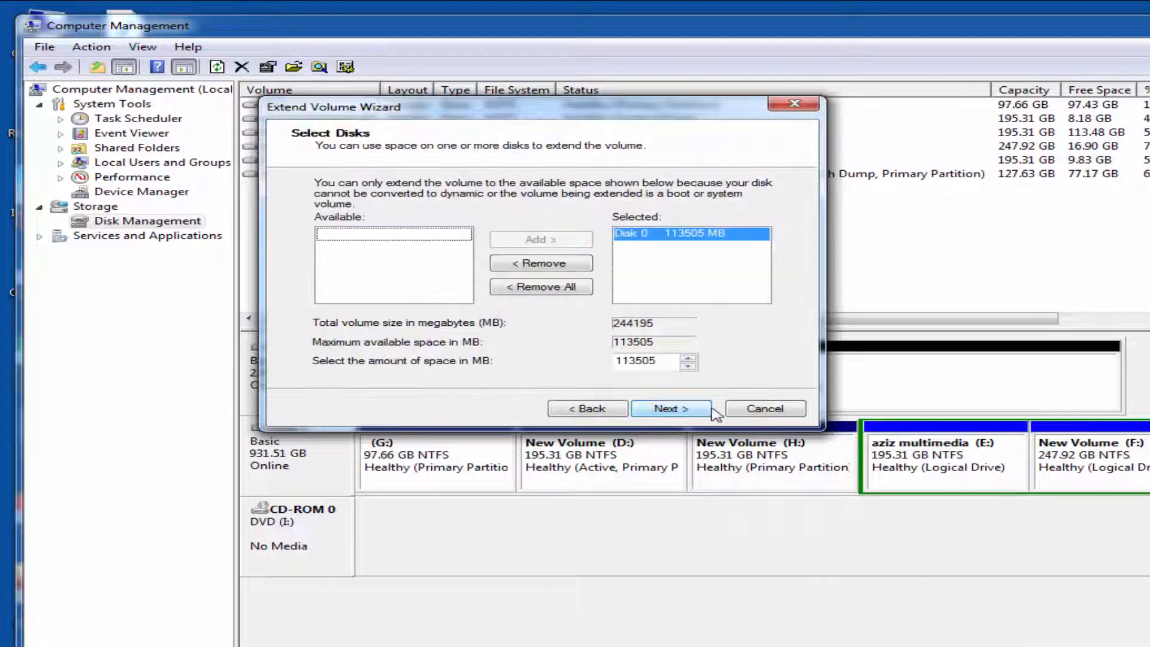
pyautogui.click(665, 412)
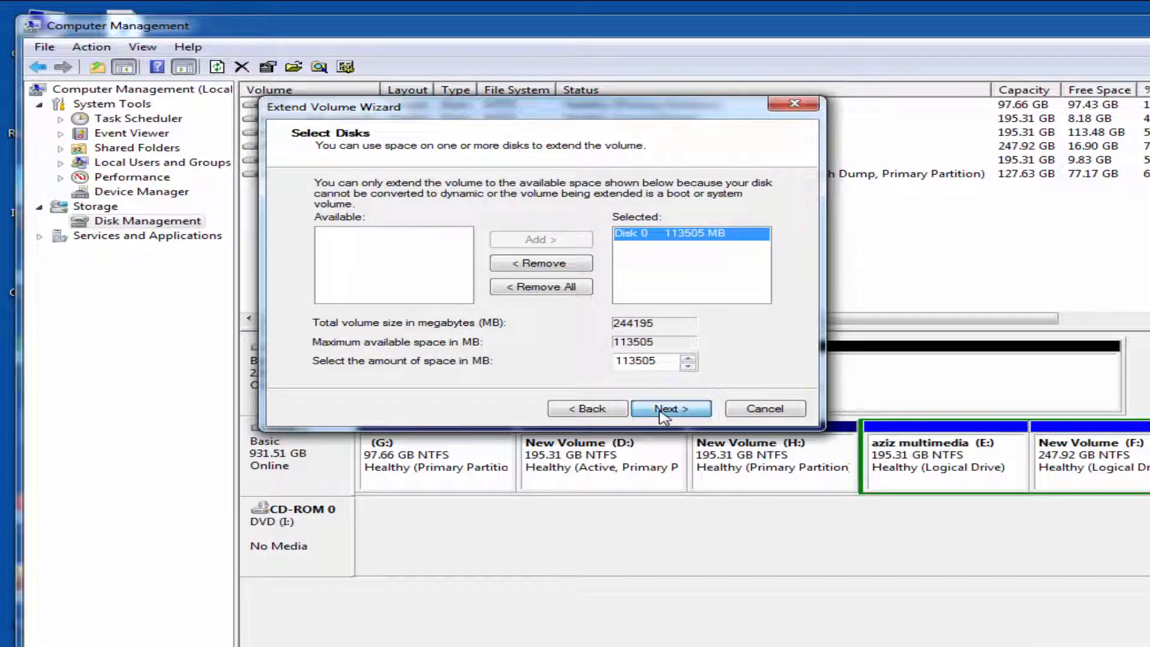
pyautogui.click(669, 409)
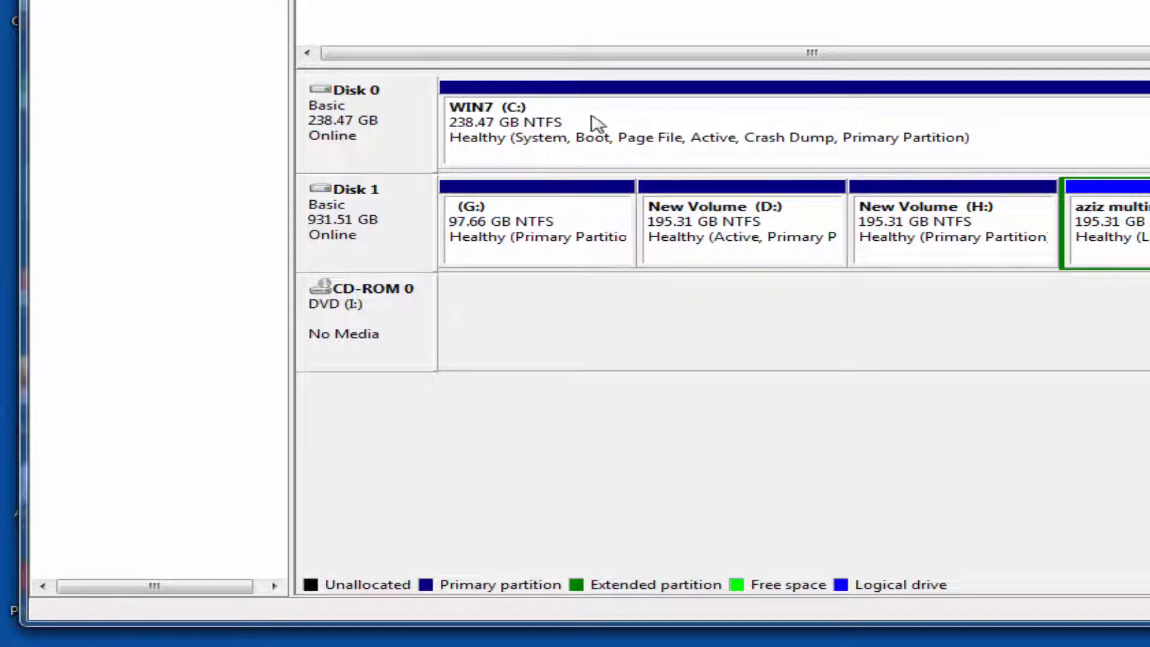
# Step: Check the extended C: partition on Disk 0, minimize Computer Management, and open Computer from the desktop to view the drives
pyautogui.click(526, 135)
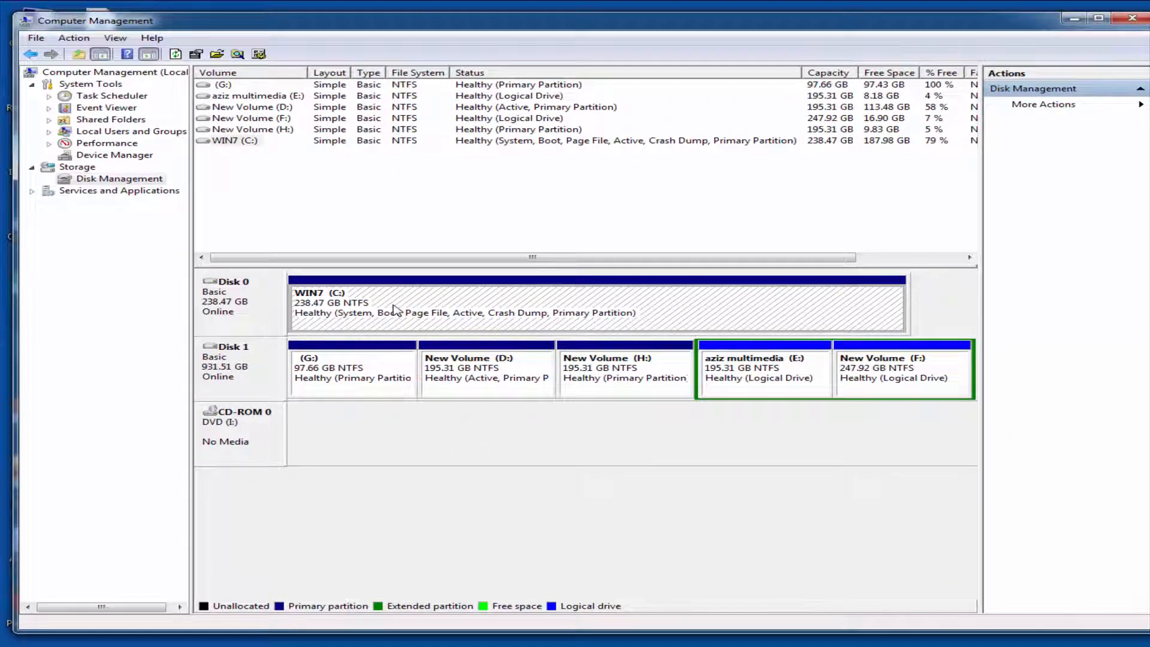
pyautogui.click(940, 307)
pyautogui.click(752, 310)
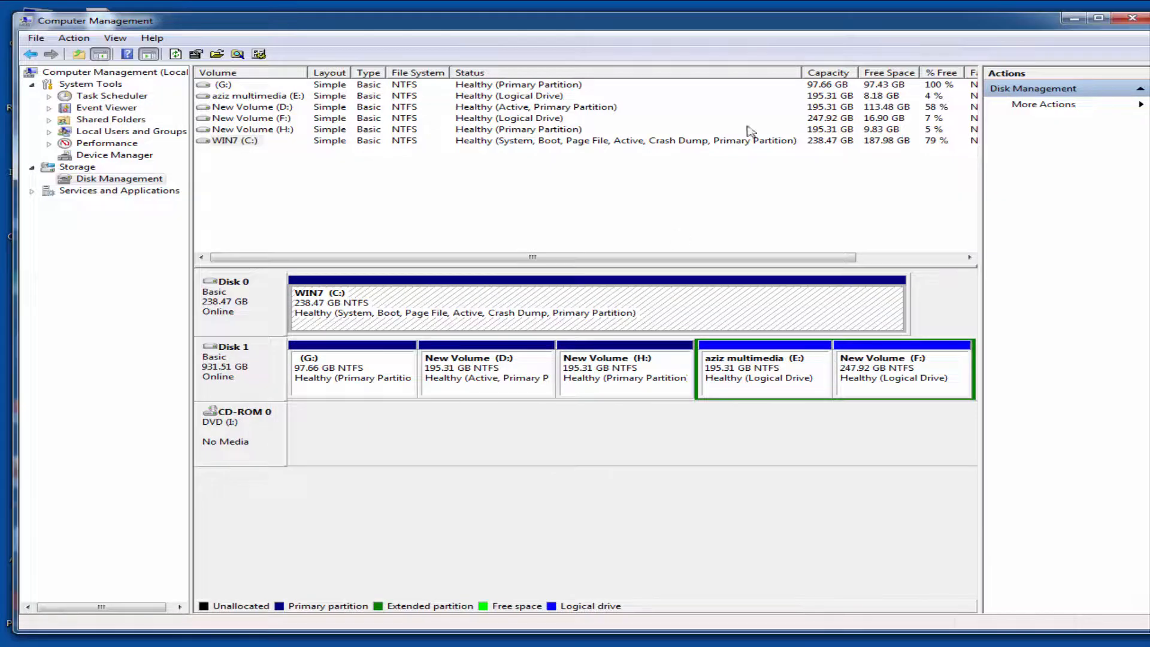
pyautogui.click(1072, 20)
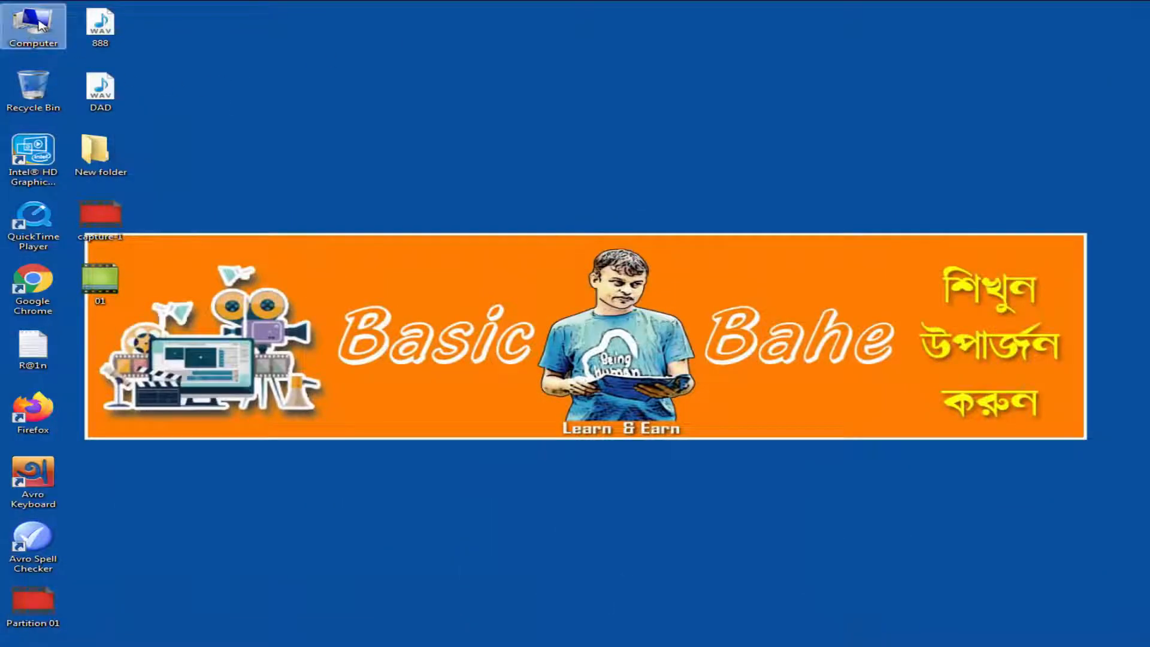
pyautogui.doubleClick(37, 24)
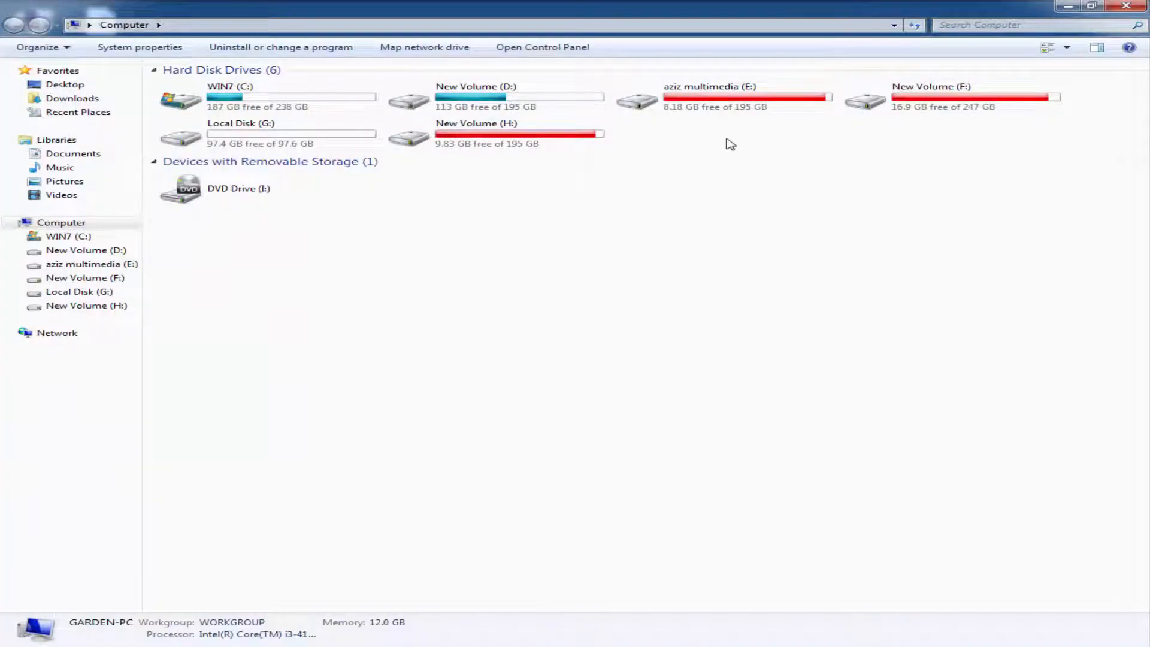